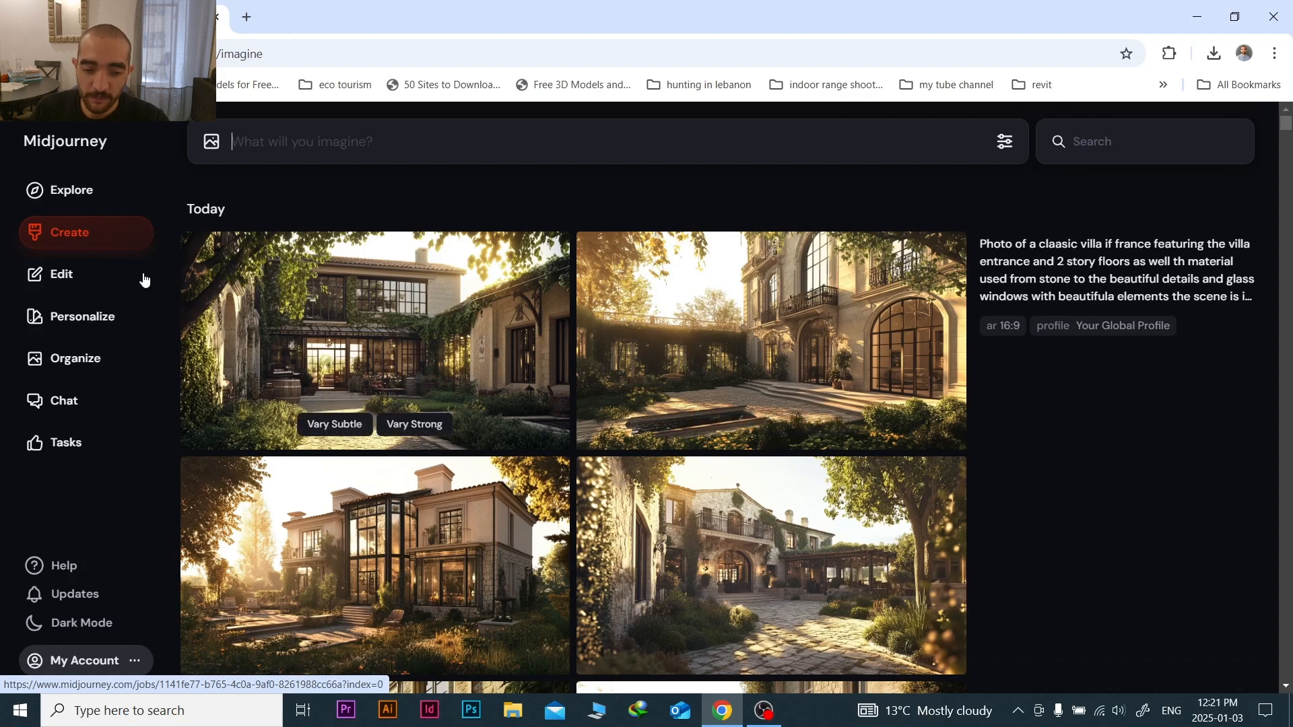
# - Look over the Edit page and the Personalize page with its profile and moodboard options
pyautogui.click(46, 271)
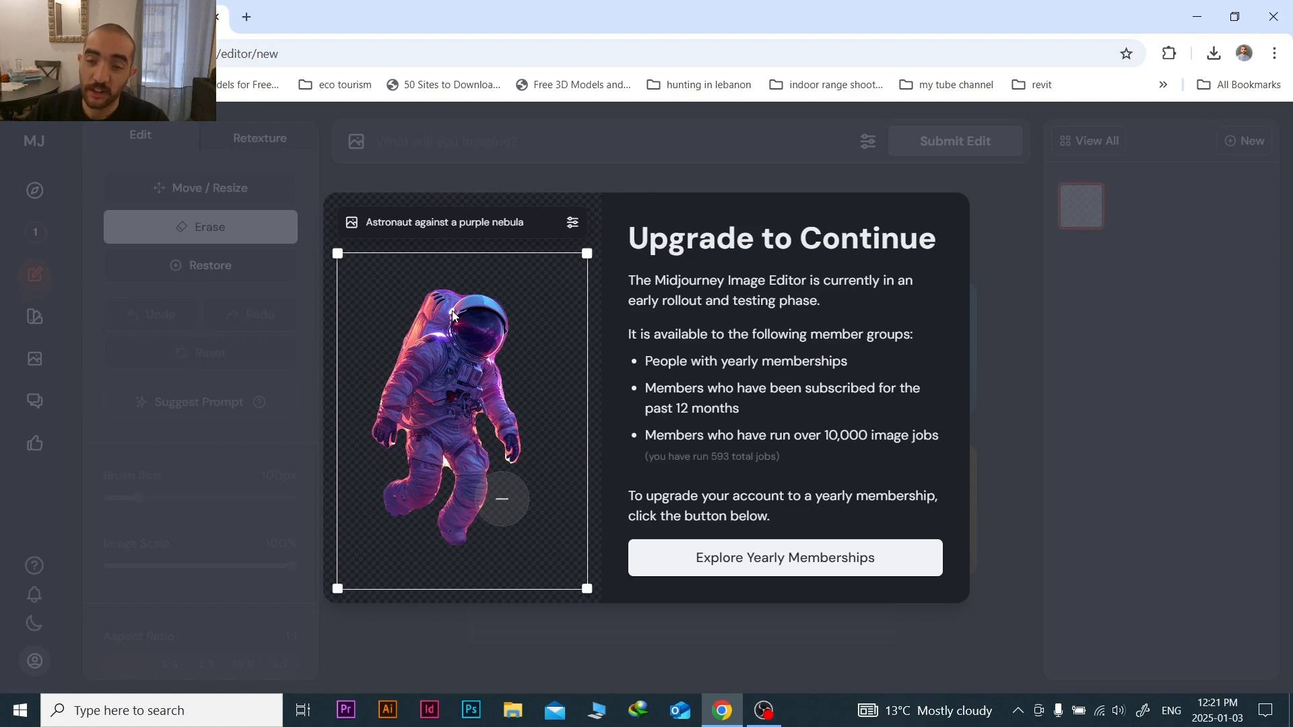
pyautogui.click(107, 327)
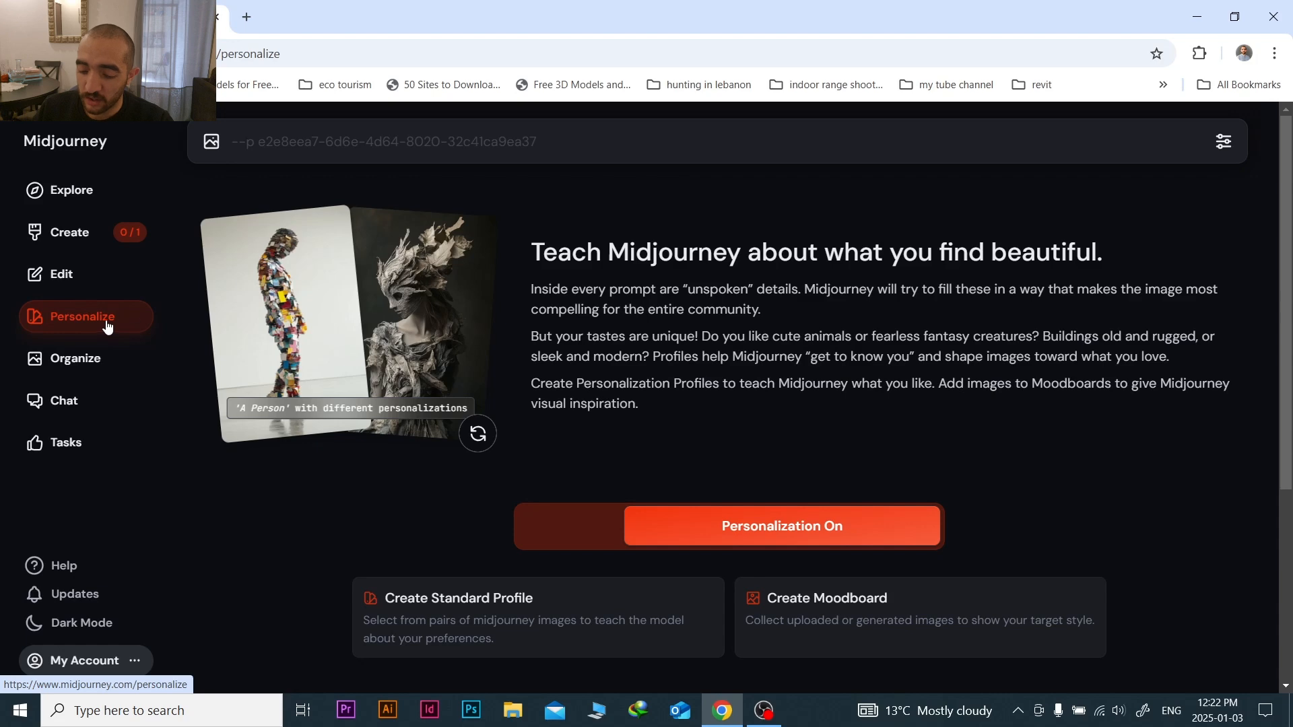
pyautogui.scroll(-2, 571, 572)
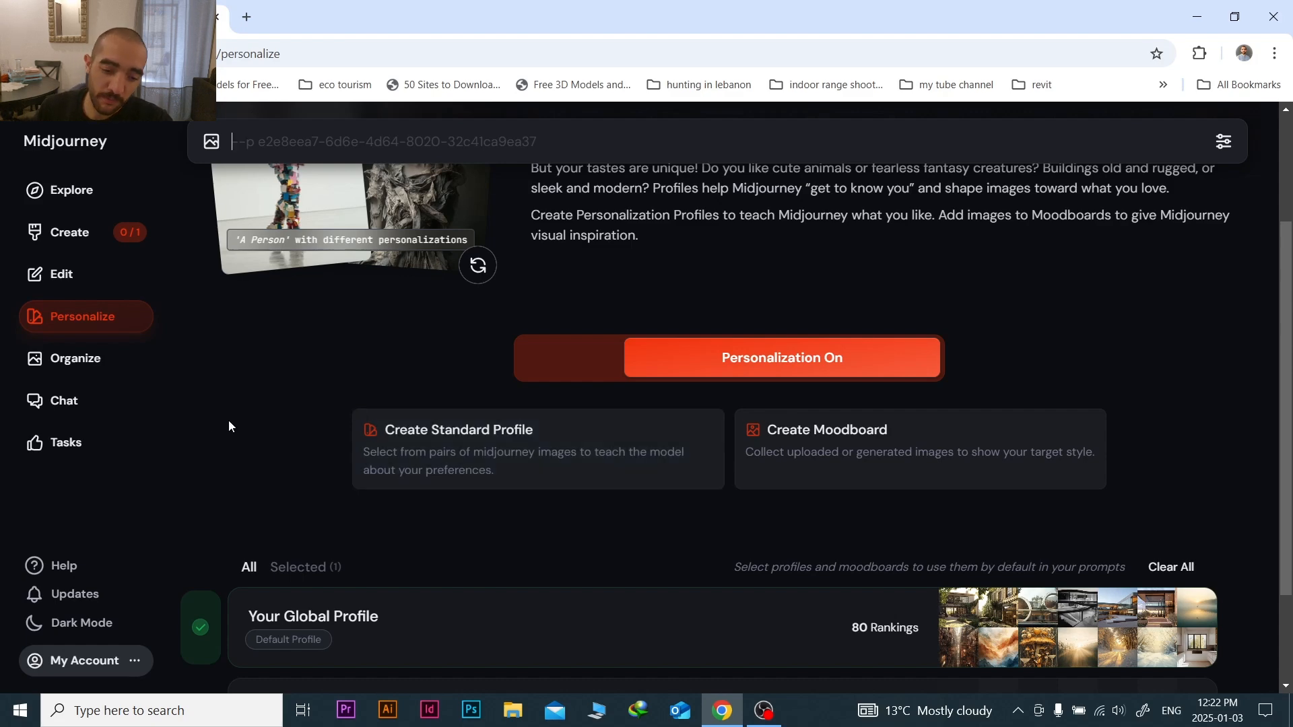
# - View the image archive without the Upscales filter, with only liked images, and with only upscales
pyautogui.click(75, 358)
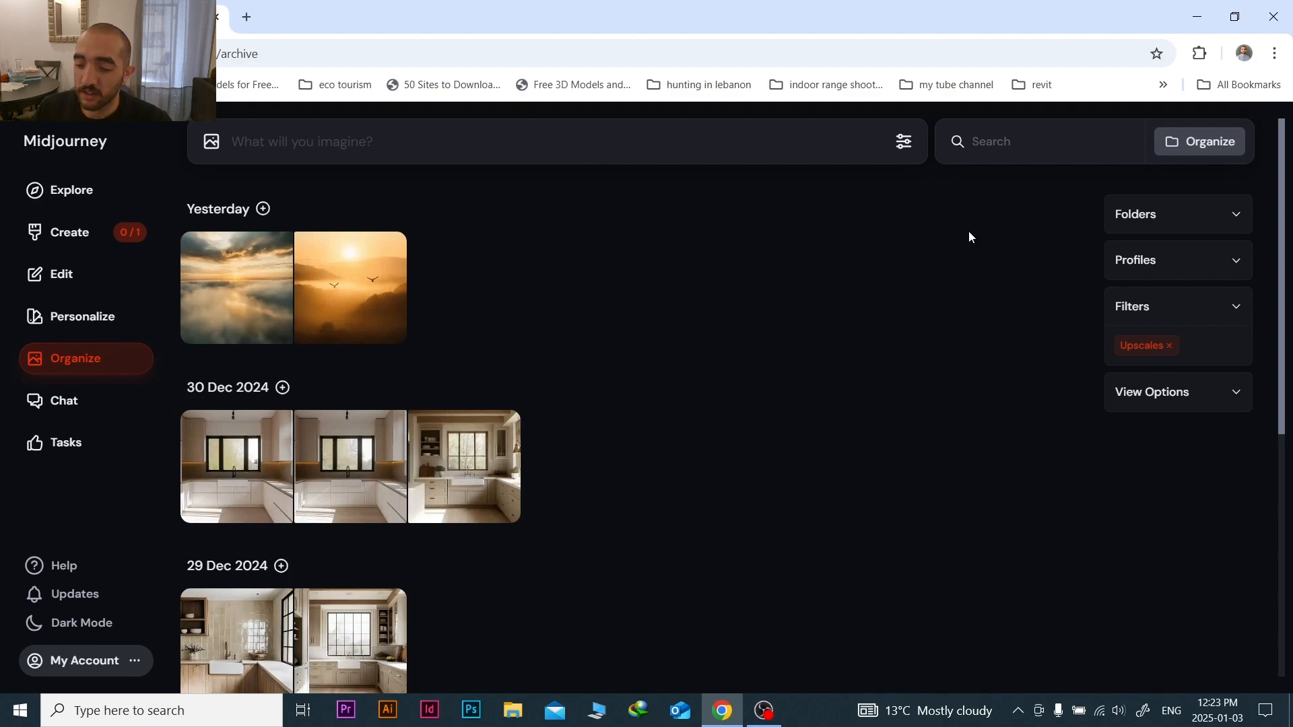
pyautogui.click(1168, 347)
pyautogui.click(1218, 306)
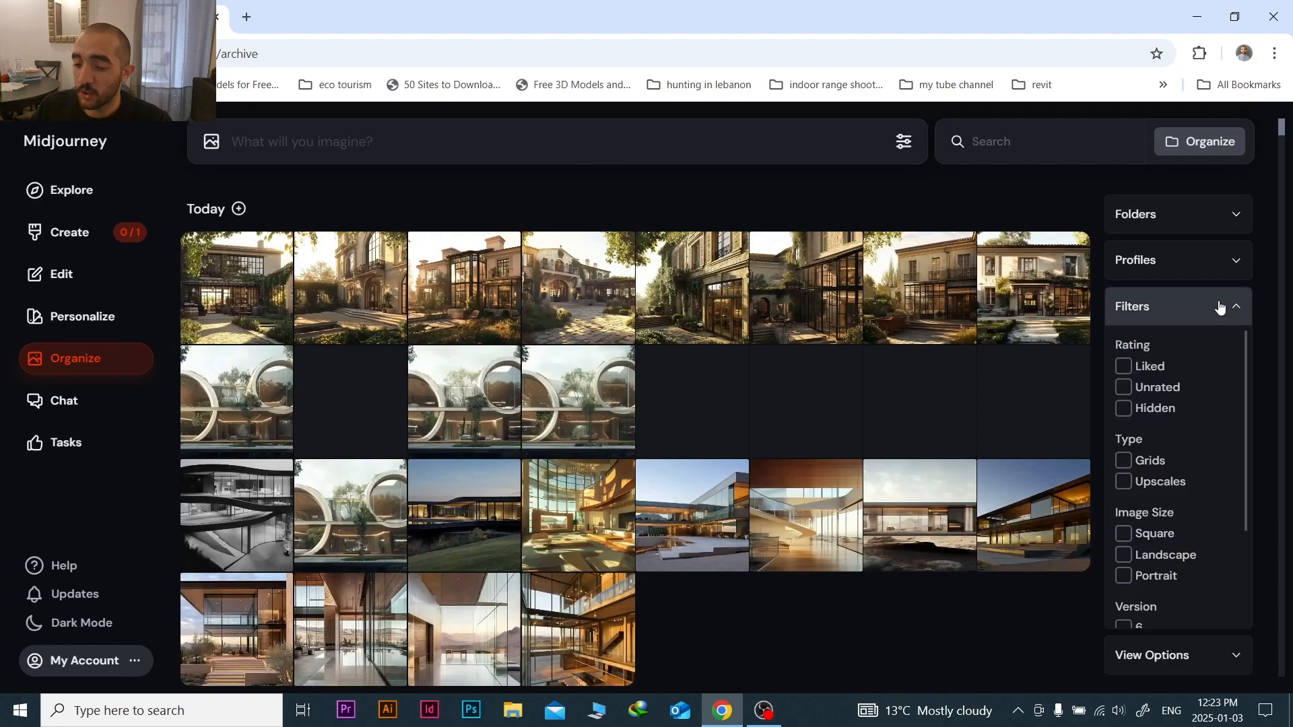
pyautogui.click(1122, 369)
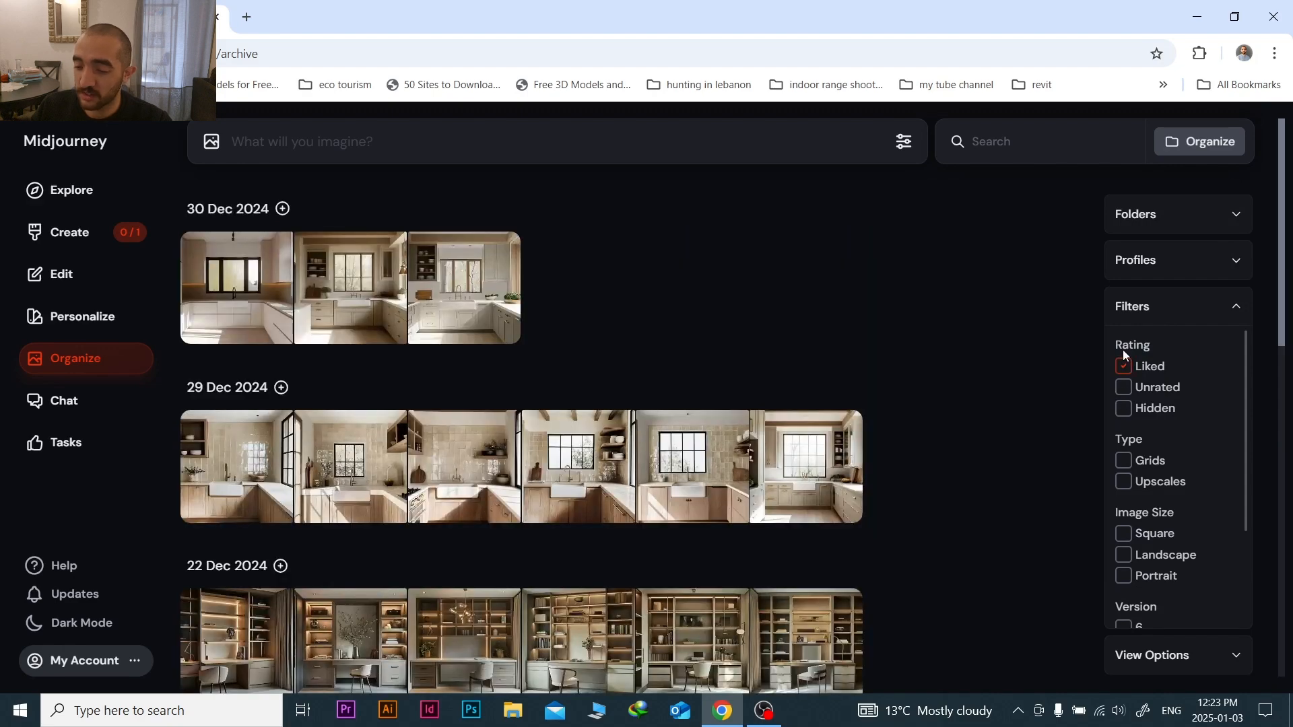
pyautogui.click(1123, 366)
pyautogui.click(1123, 482)
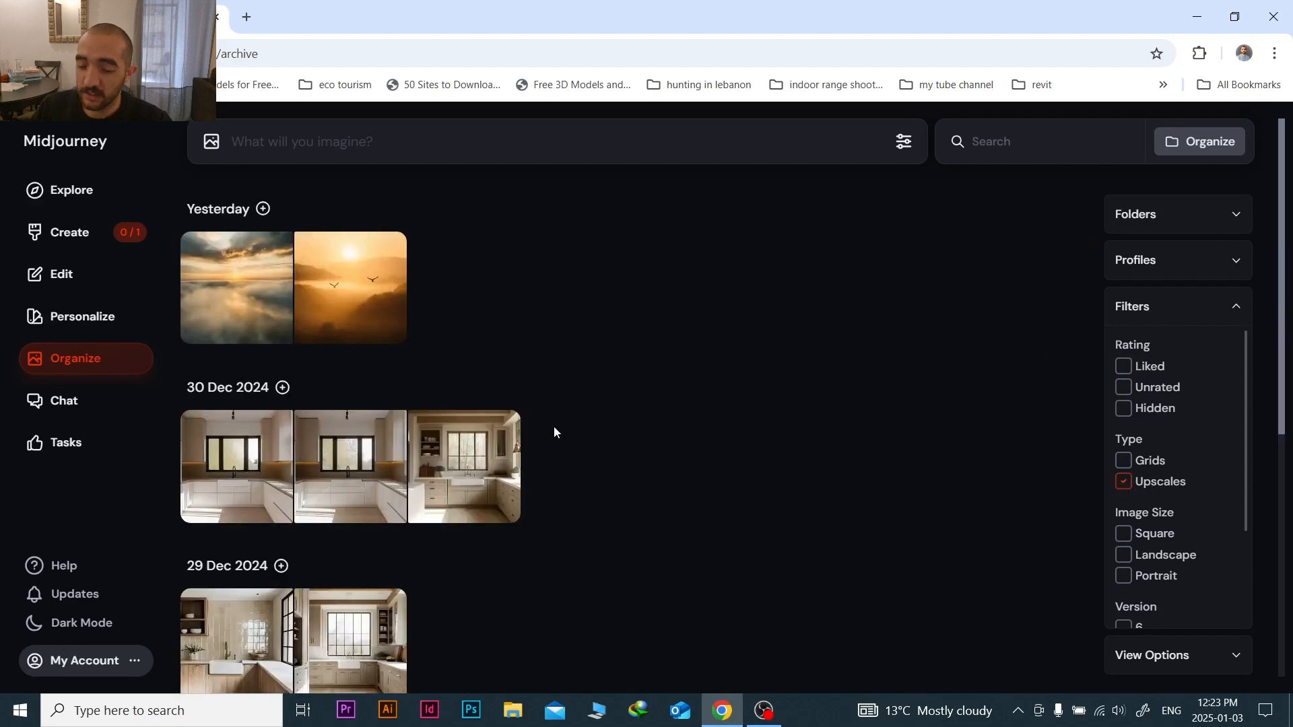
# - Examine the archive's remaining filters, trying the Square, Landscape and Portrait image sizes on the upscales
pyautogui.scroll(-3, 1156, 522)
pyautogui.scroll(-2, 1156, 522)
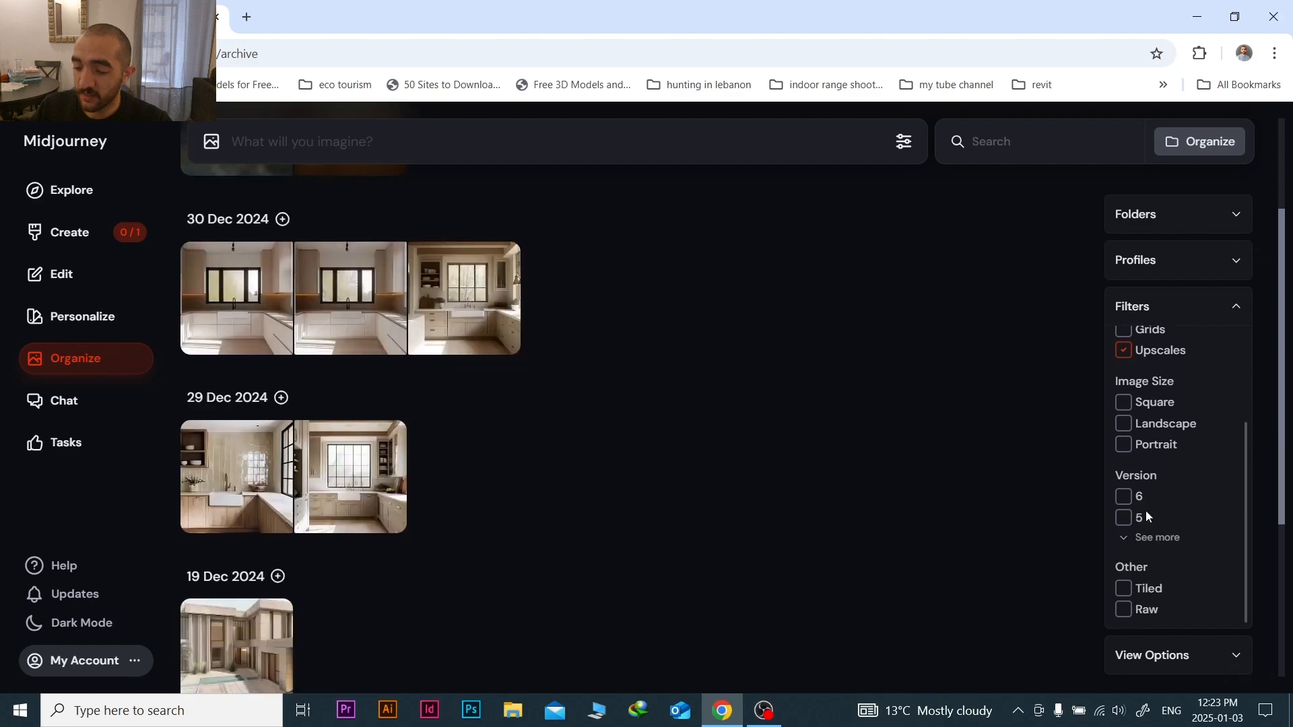
pyautogui.click(1123, 402)
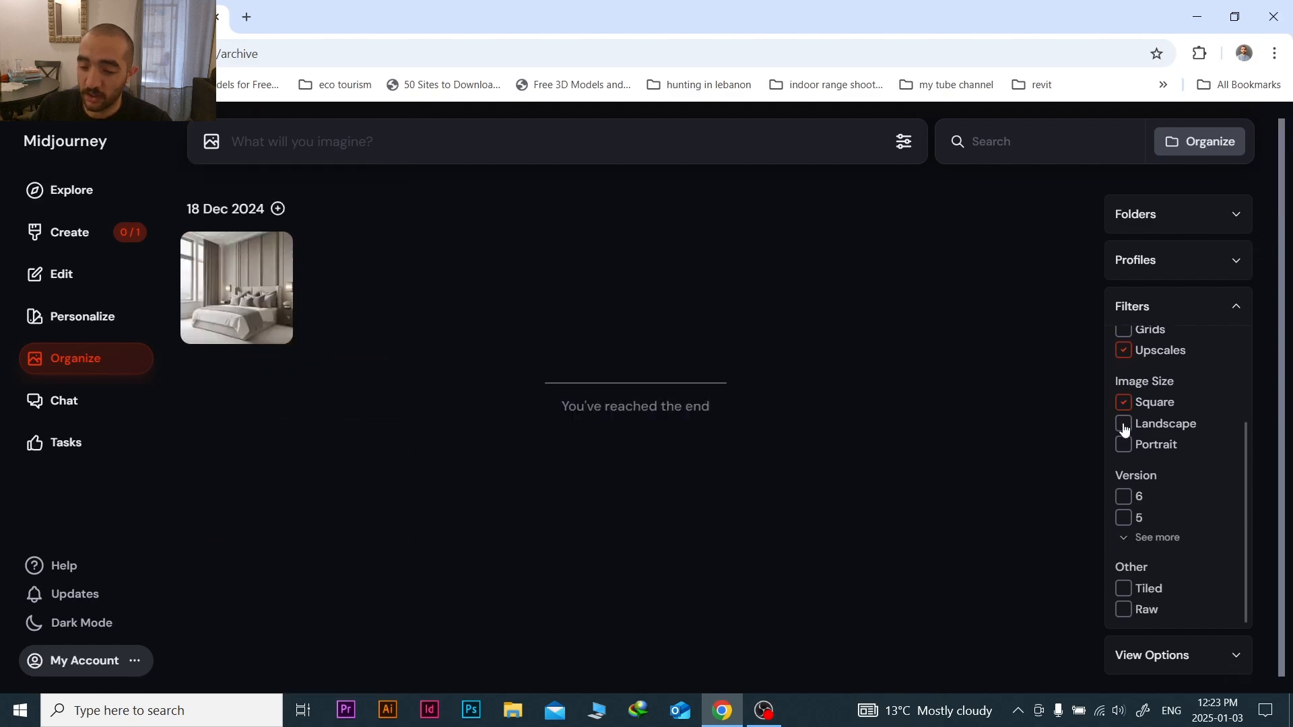
pyautogui.click(1124, 426)
pyautogui.click(1125, 446)
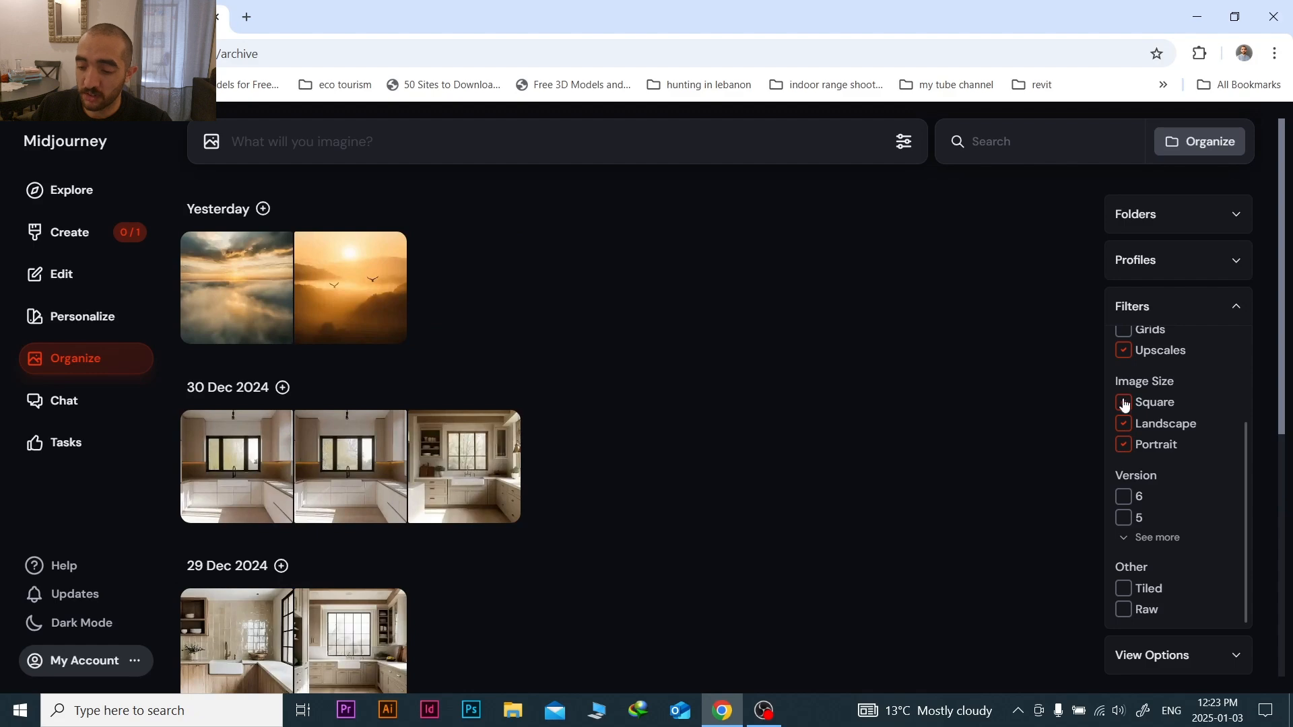
pyautogui.click(1124, 424)
pyautogui.scroll(2, 1153, 450)
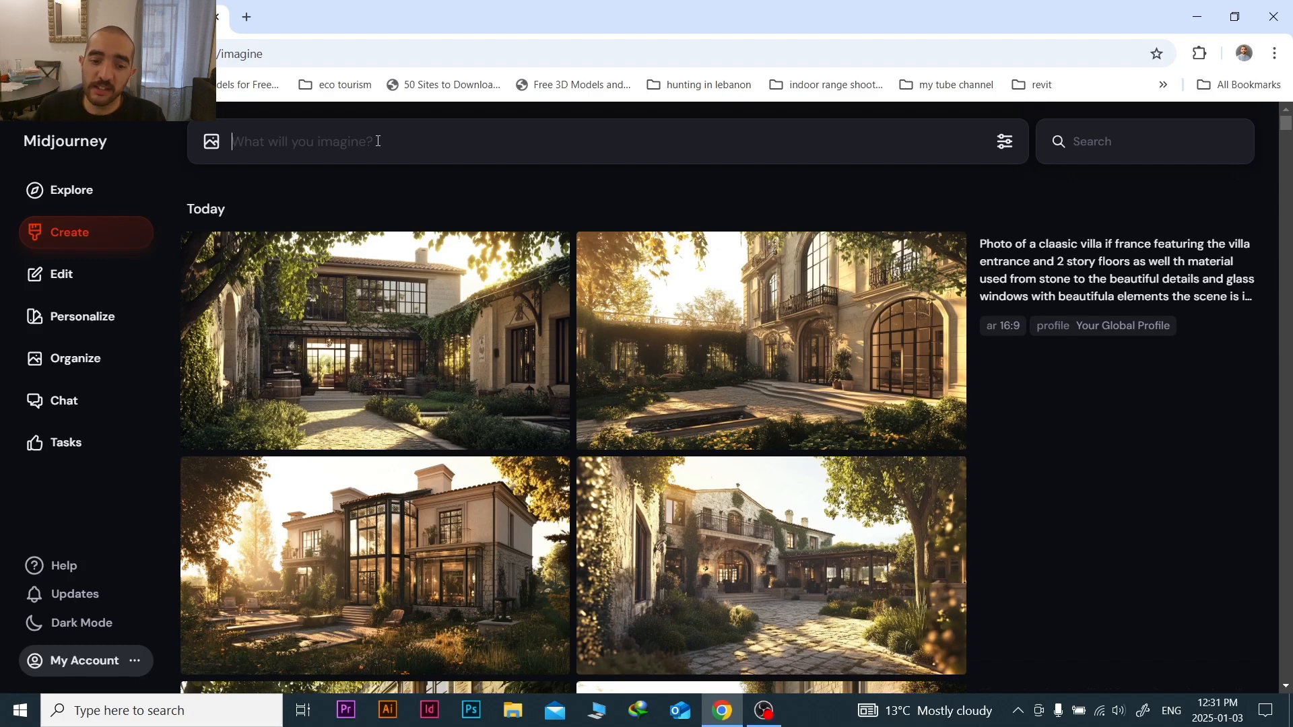
# - Look at the picker for adding reference images to the prompt and close it
pyautogui.click(212, 144)
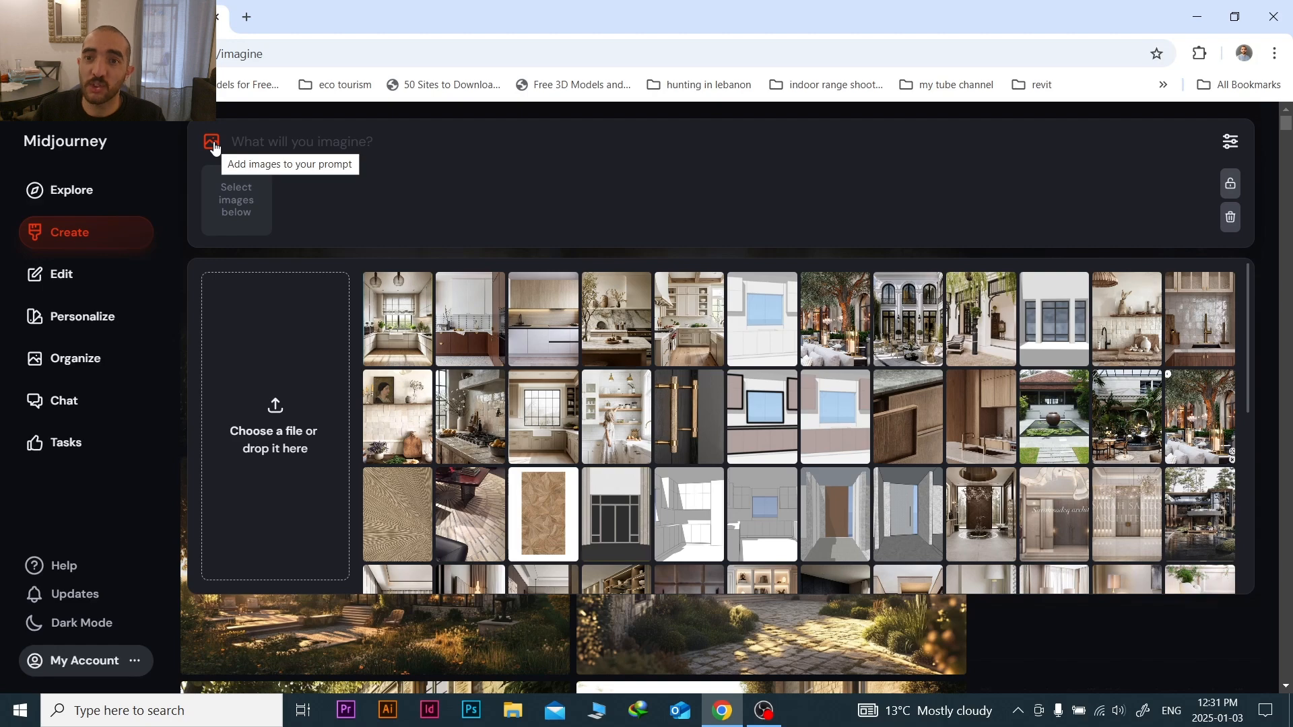
pyautogui.click(213, 145)
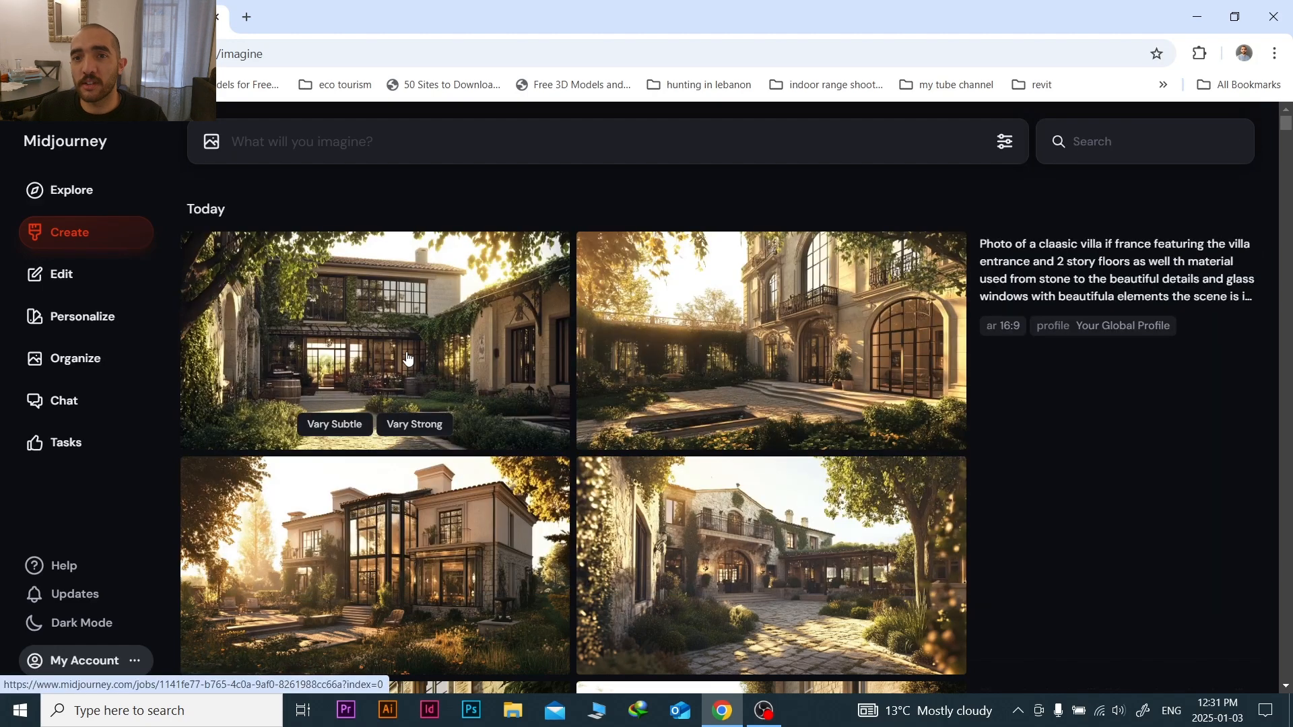
# - Write a prompt for a photo of a classic 2 story stone villa in France, featuring its entrance, glass windows, golden hour, happy ambiance and village background
pyautogui.click(324, 144)
pyautogui.write('photo of a claasic villa if france featuring the villa entrance and 2 story floors as well th material used from stone to the beautiful details and glass windows with beautifula elements the scene is in the golden hour and the ambiance is happy the enviroument is france village the background complements the general theme of france village life')
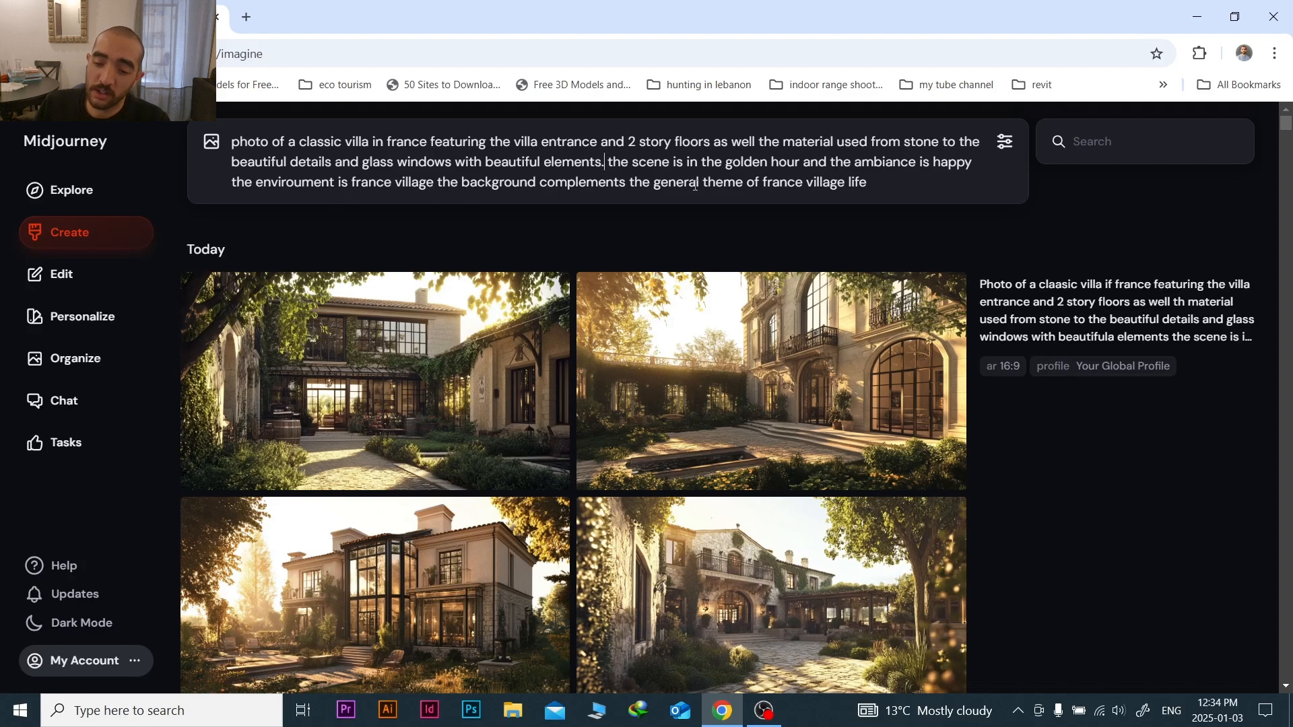
# - Append the repeat parameter --r 3 to the villa prompt and submit it for generation
pyautogui.click(873, 185)
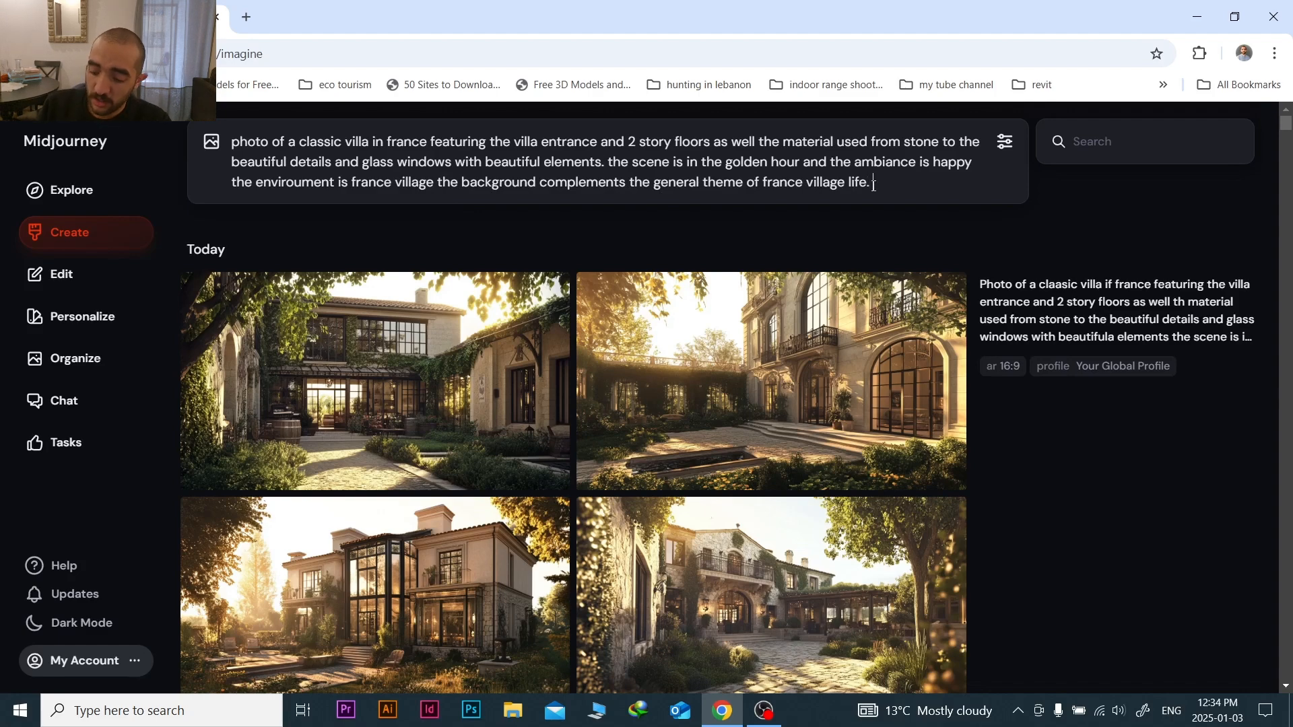
pyautogui.write('--r 3')
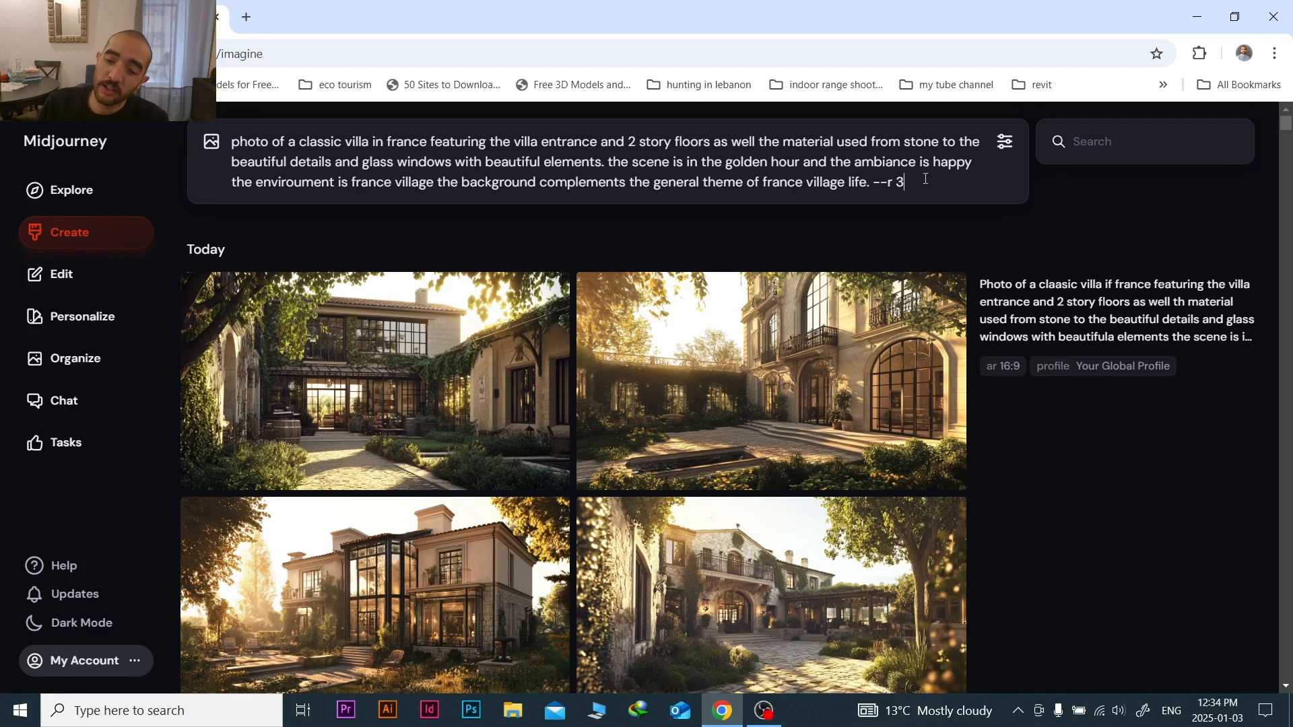
pyautogui.click(894, 183)
pyautogui.press('BackSpace')
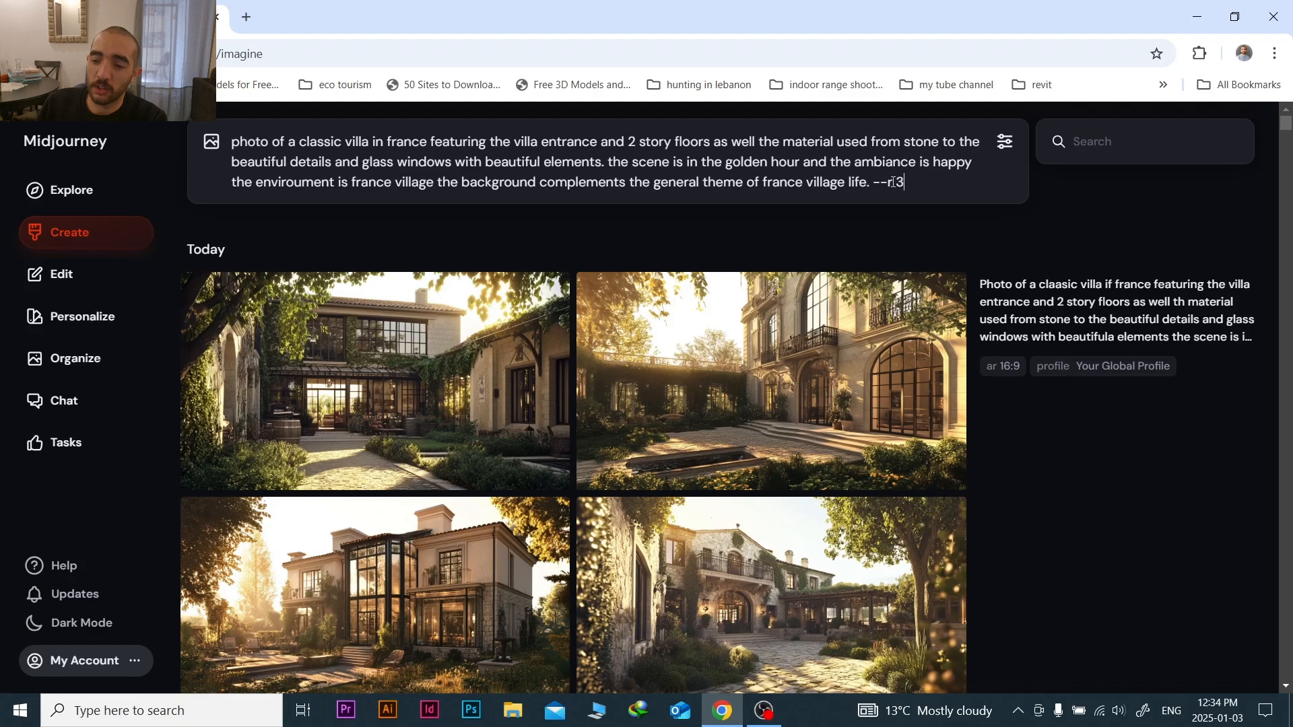
pyautogui.click(914, 186)
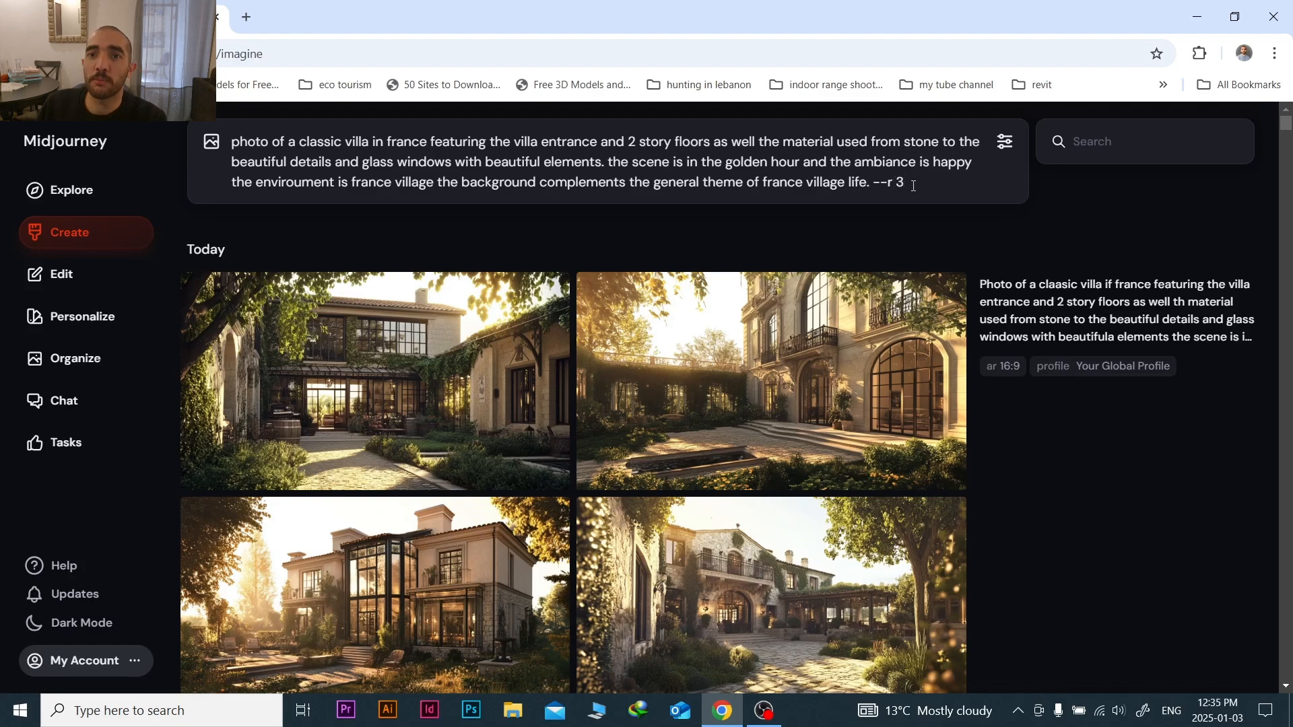
pyautogui.press('Return')
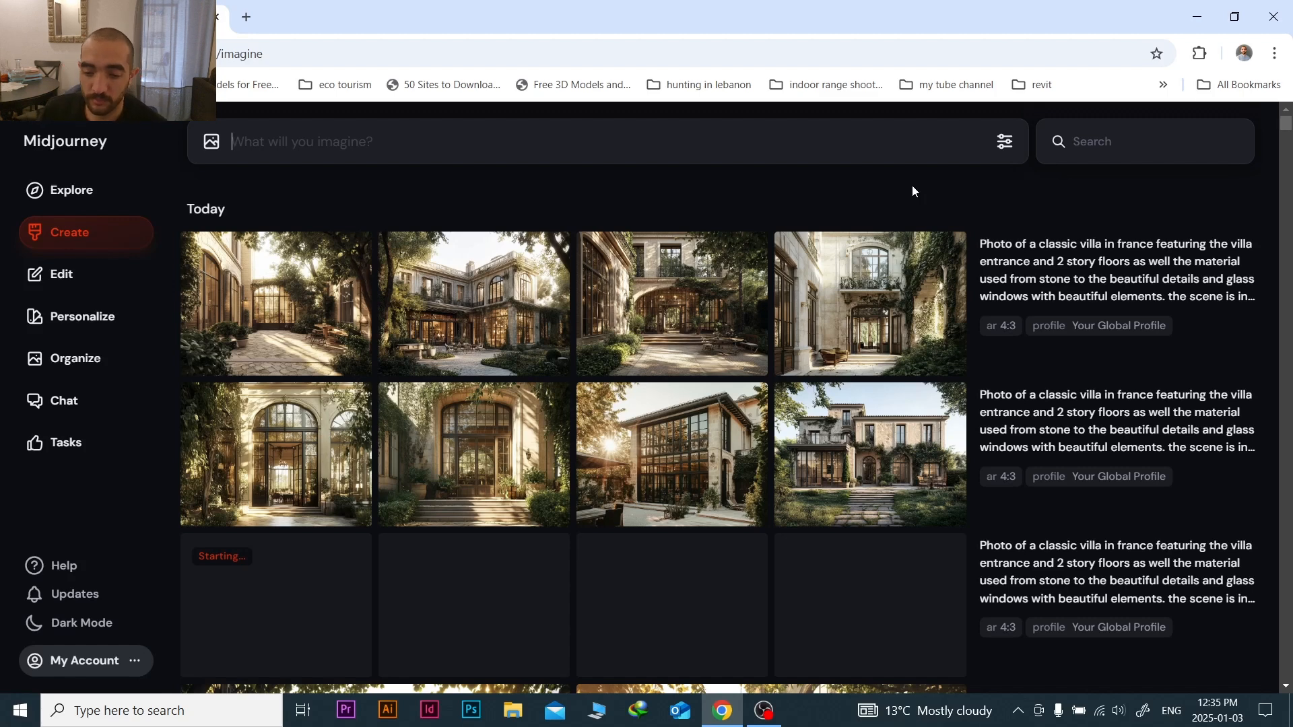
# - Like the last villa image of the second new set and generate Subtle and Strong variations of it
pyautogui.scroll(-4, 865, 402)
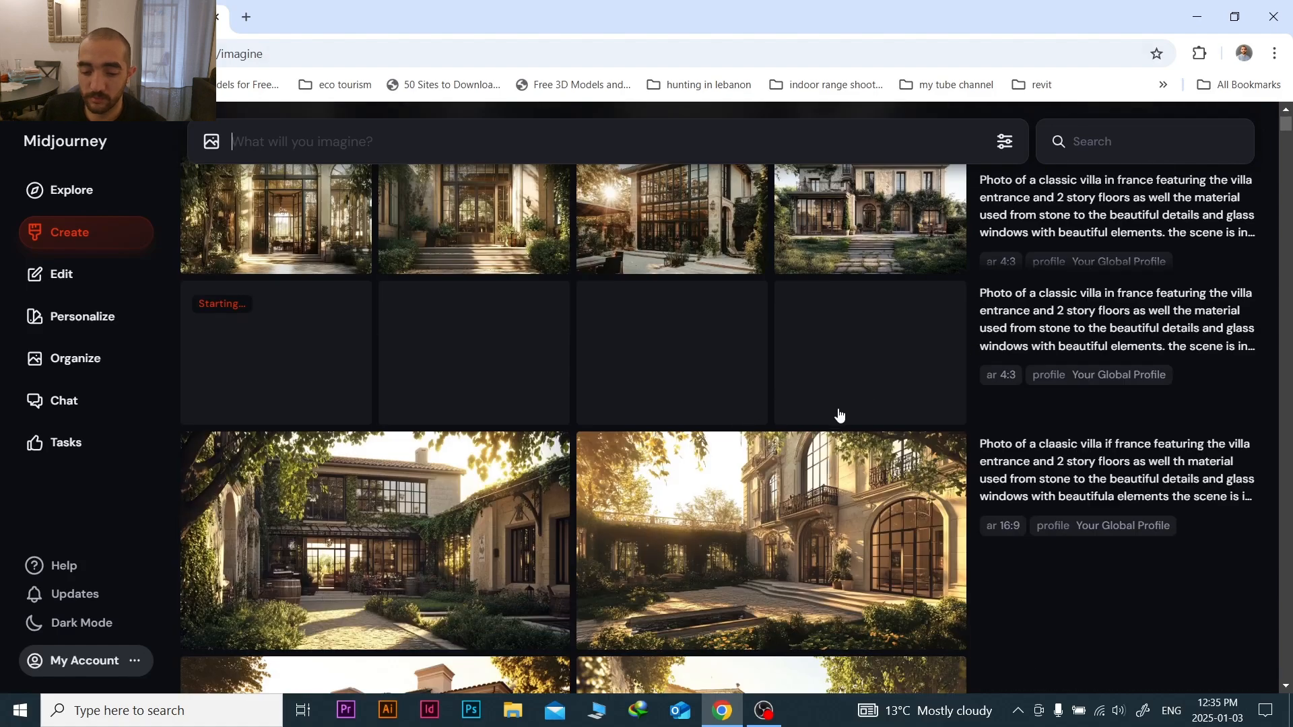
pyautogui.scroll(-3, 835, 414)
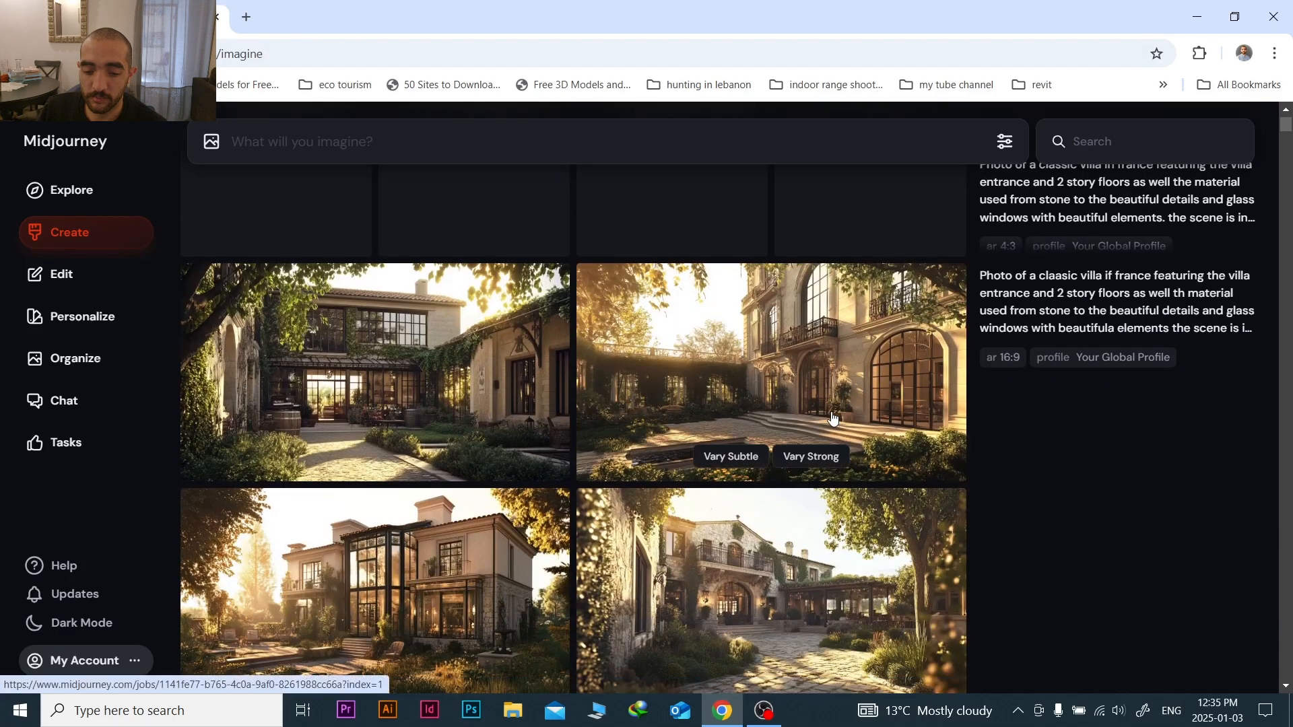
pyautogui.scroll(6, 833, 419)
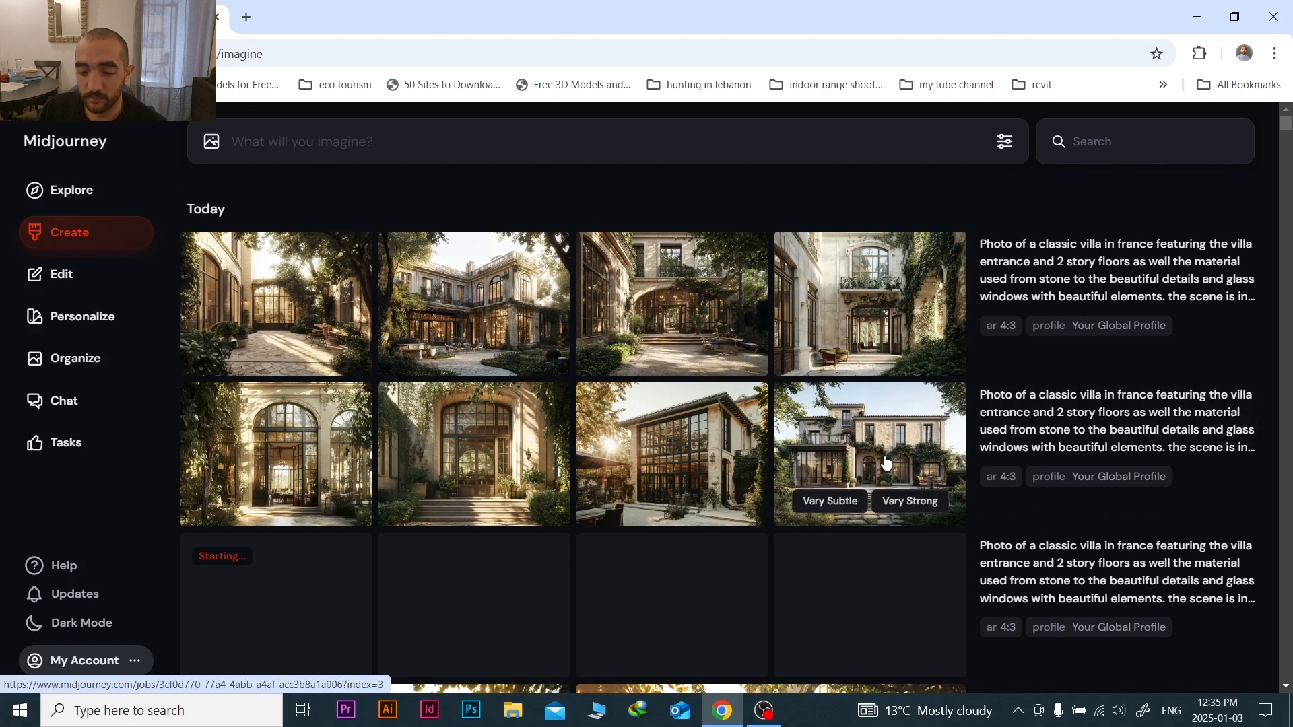
pyautogui.click(885, 434)
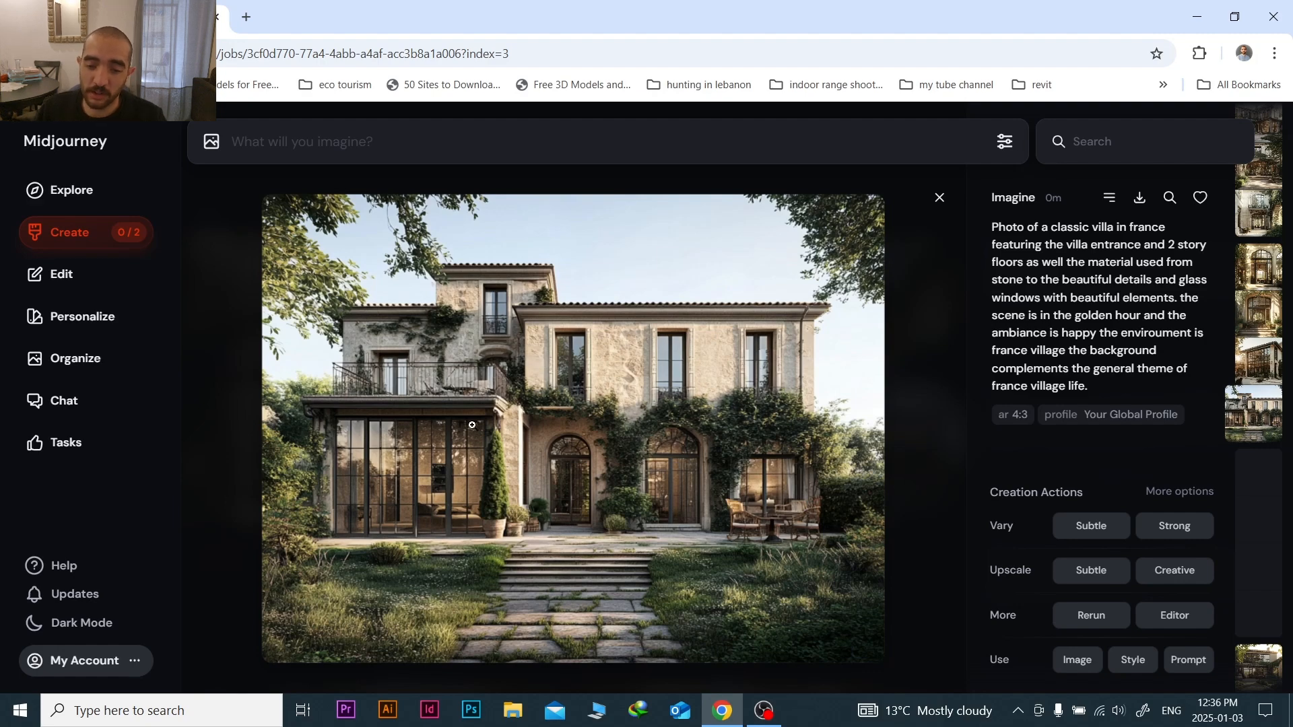
pyautogui.click(1196, 202)
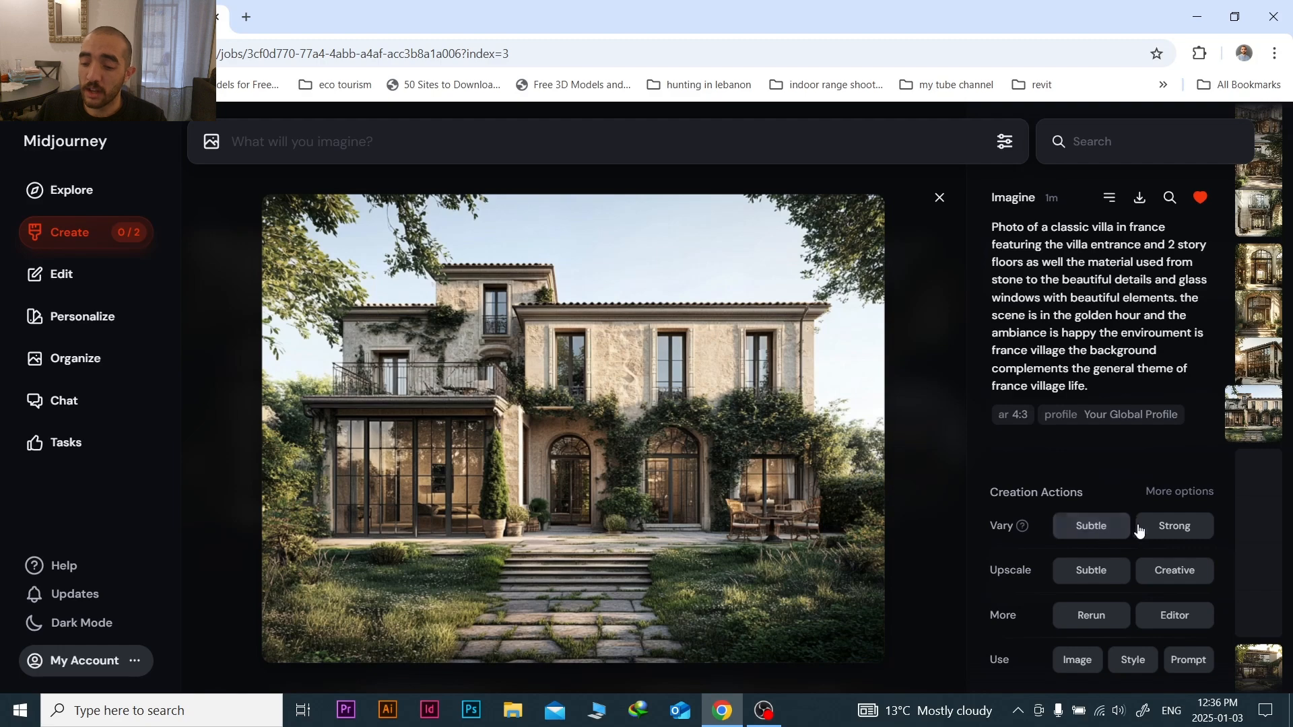
pyautogui.click(1092, 526)
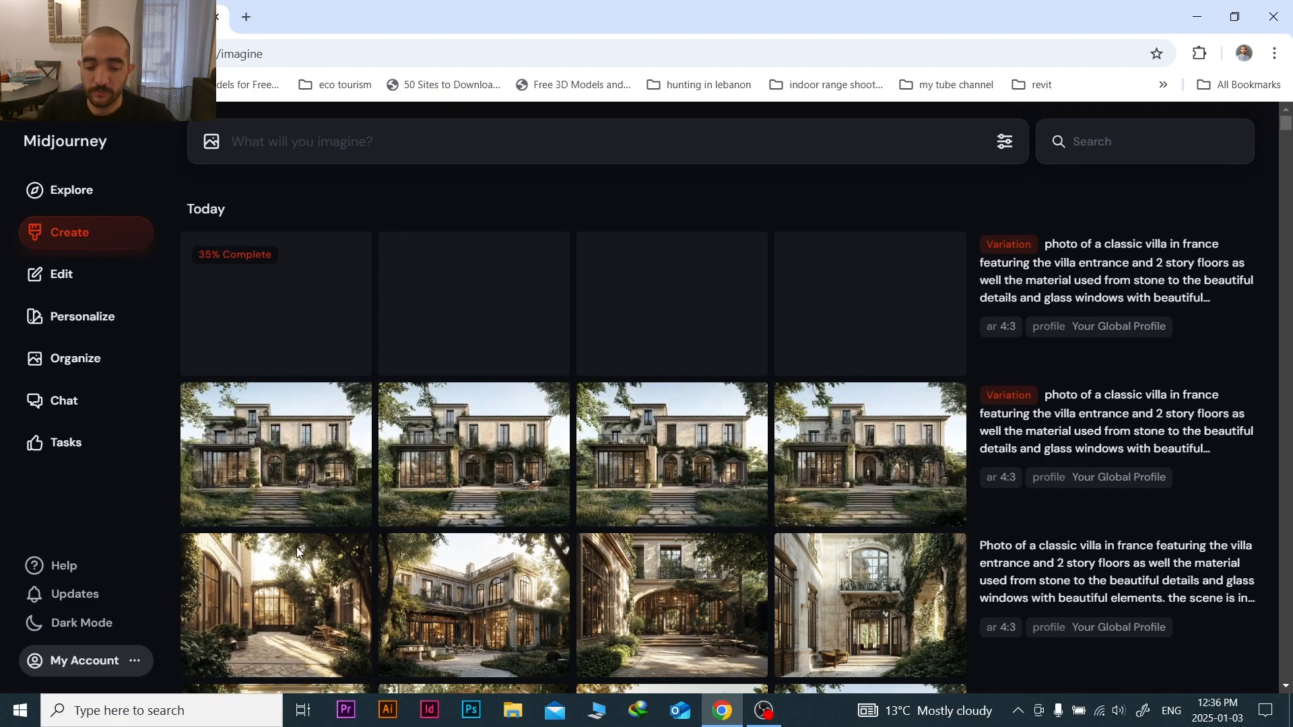
# - Examine and compare the four subtle variations of the villa at full size
pyautogui.click(326, 481)
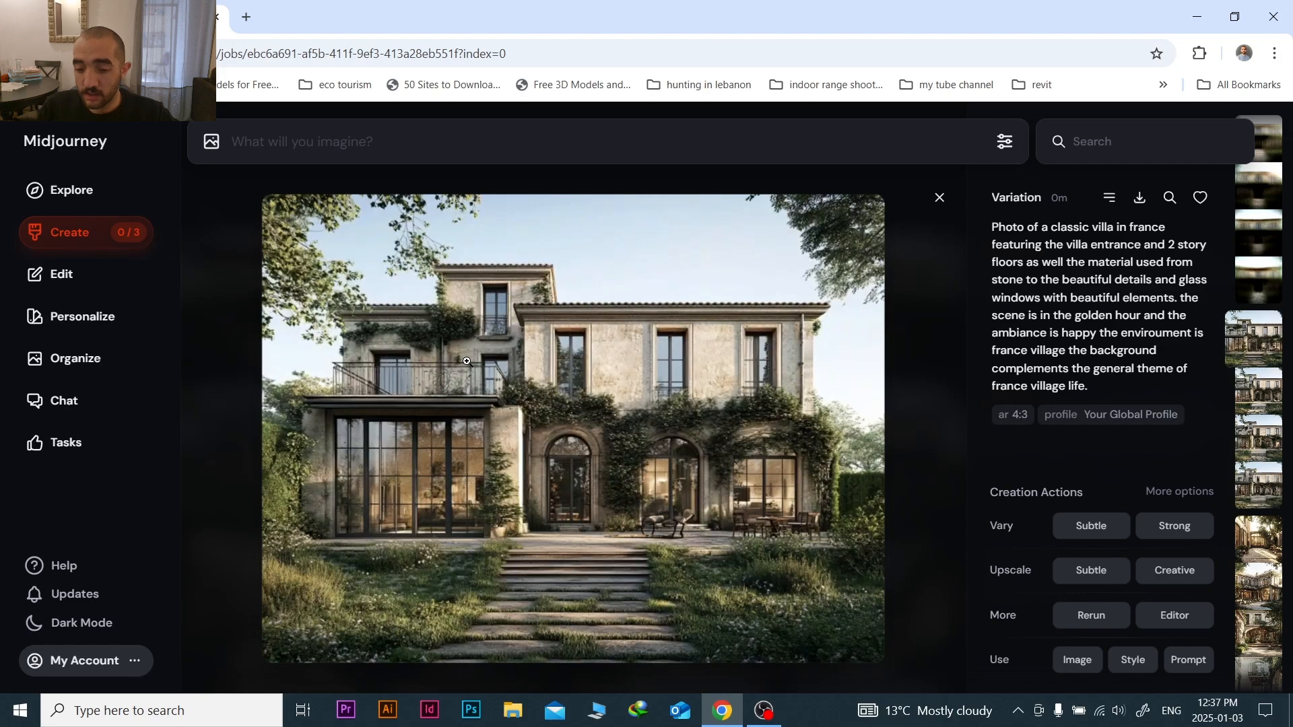
pyautogui.press('Right')
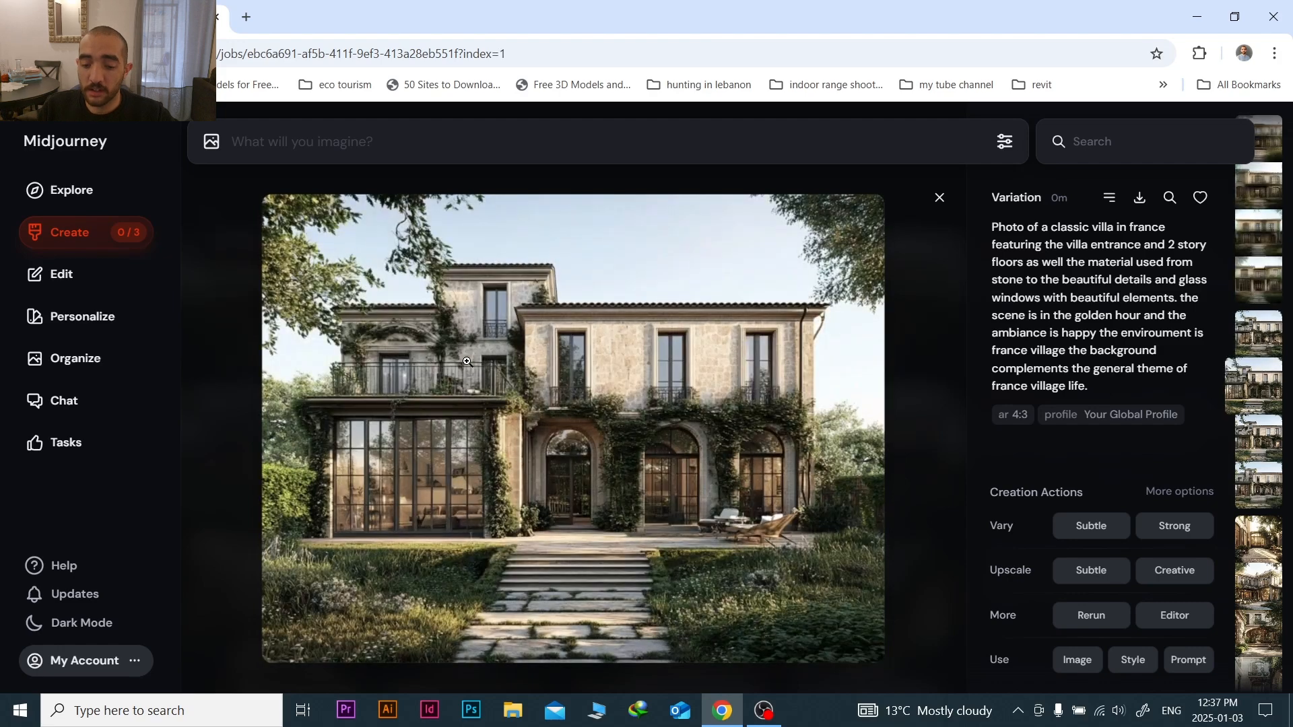
pyautogui.press('Right')
pyautogui.press('Right')
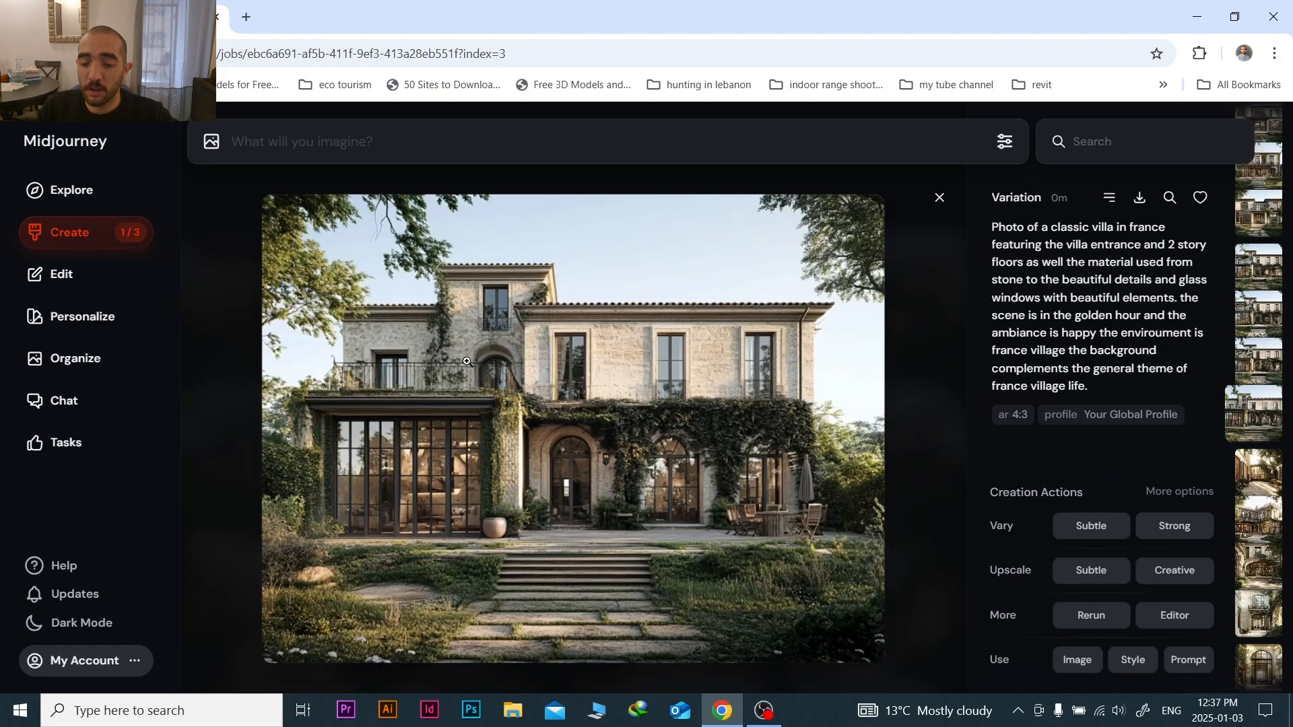
pyautogui.press('Left')
pyautogui.press('Left')
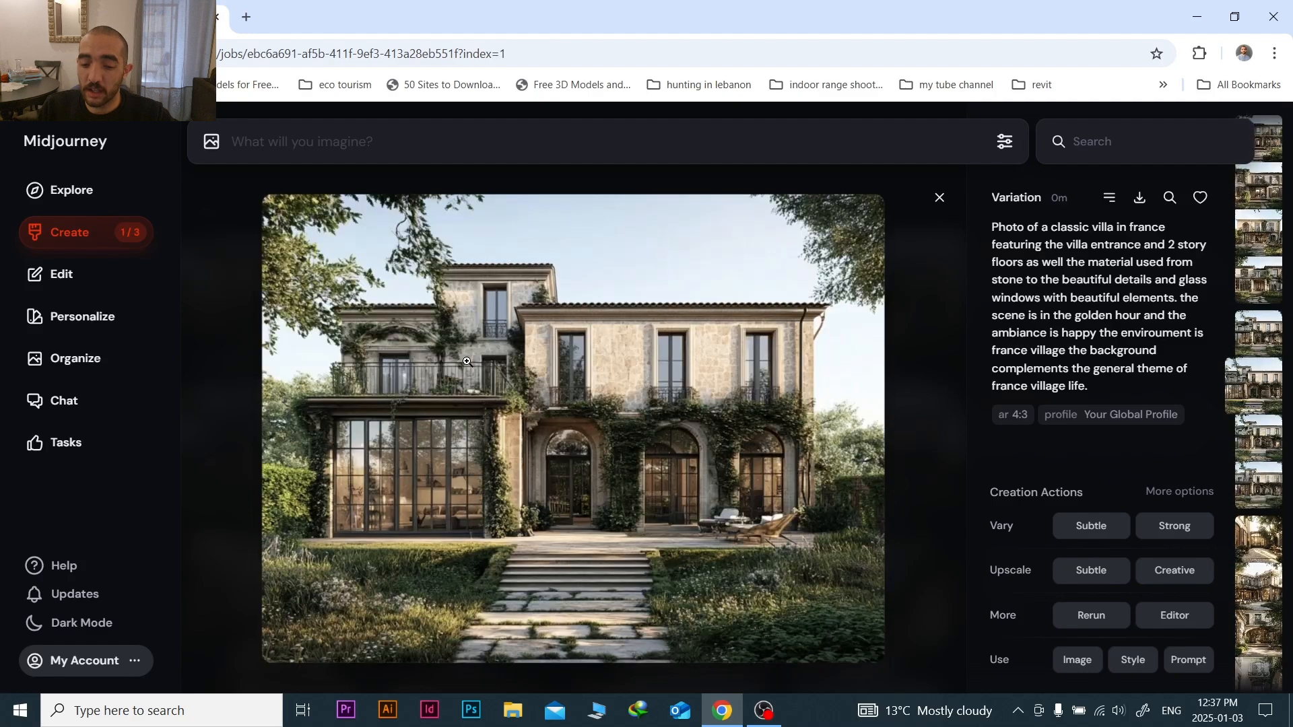
pyautogui.press('Left')
pyautogui.press('Right')
pyautogui.press('Right')
pyautogui.press('Right')
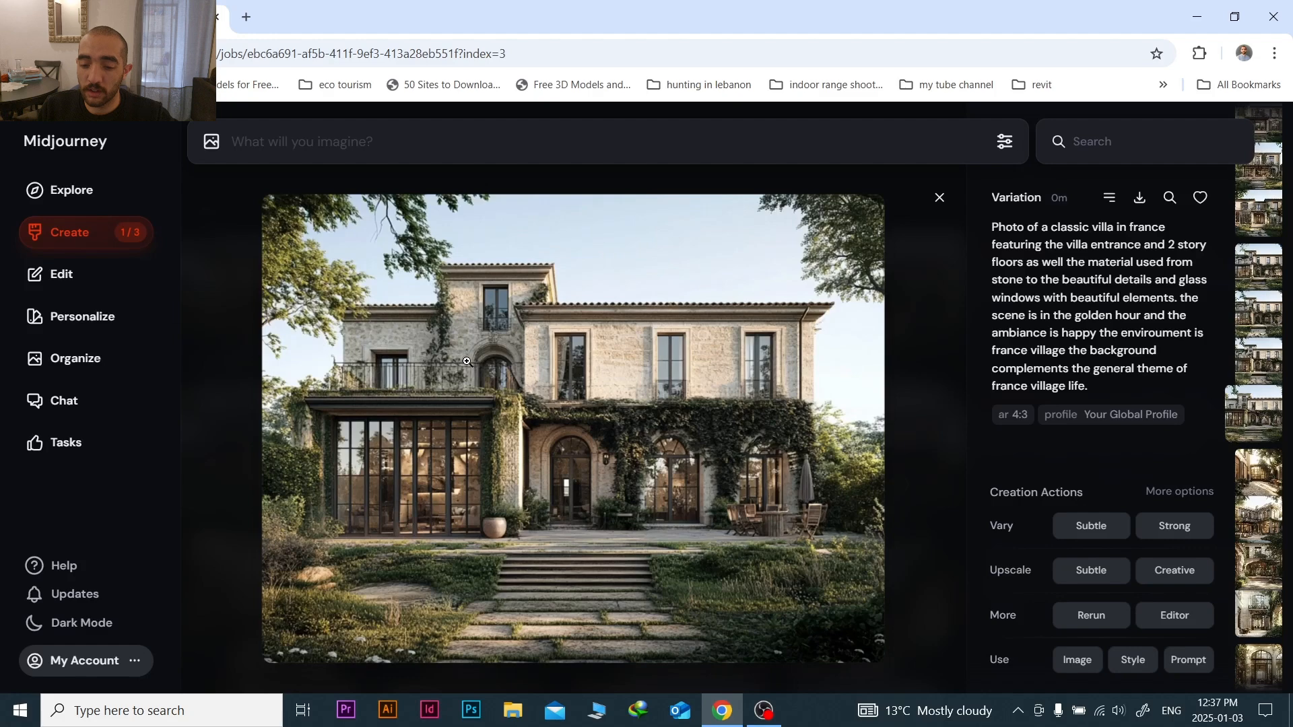
pyautogui.press('Left')
pyautogui.press('Left')
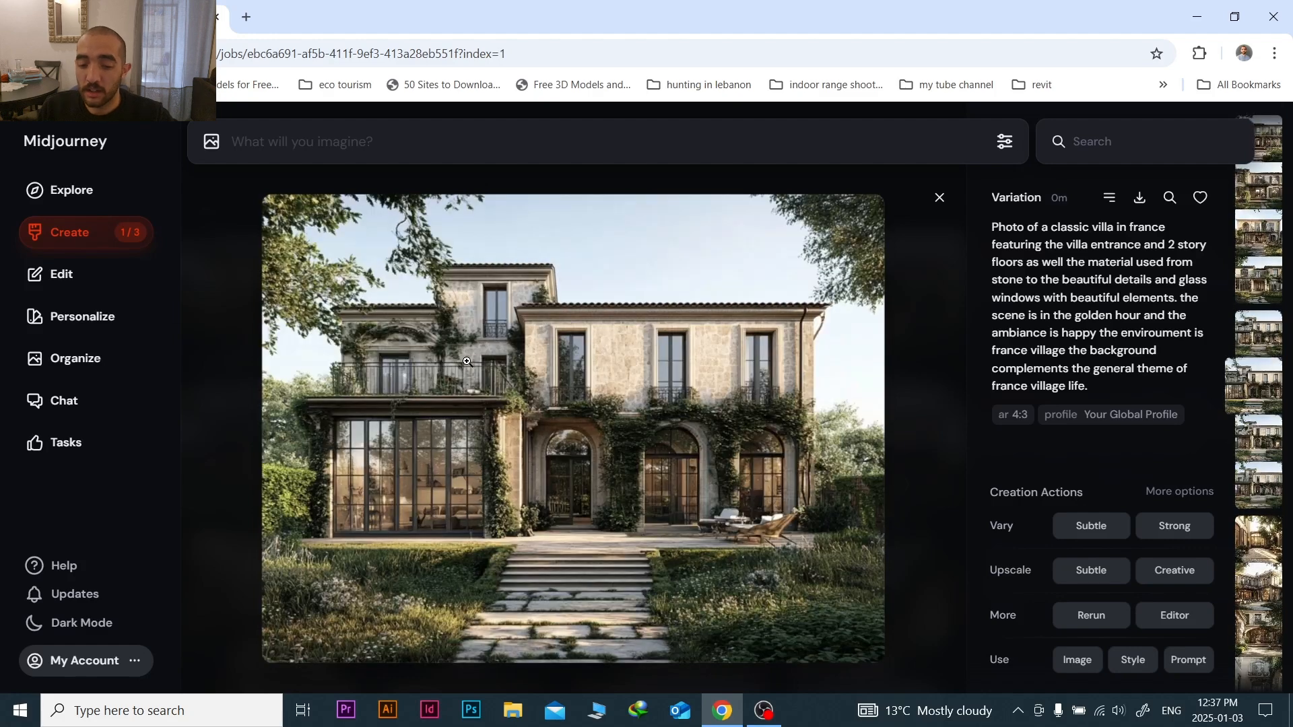
pyautogui.press('Left')
pyautogui.press('Right')
pyautogui.press('Right')
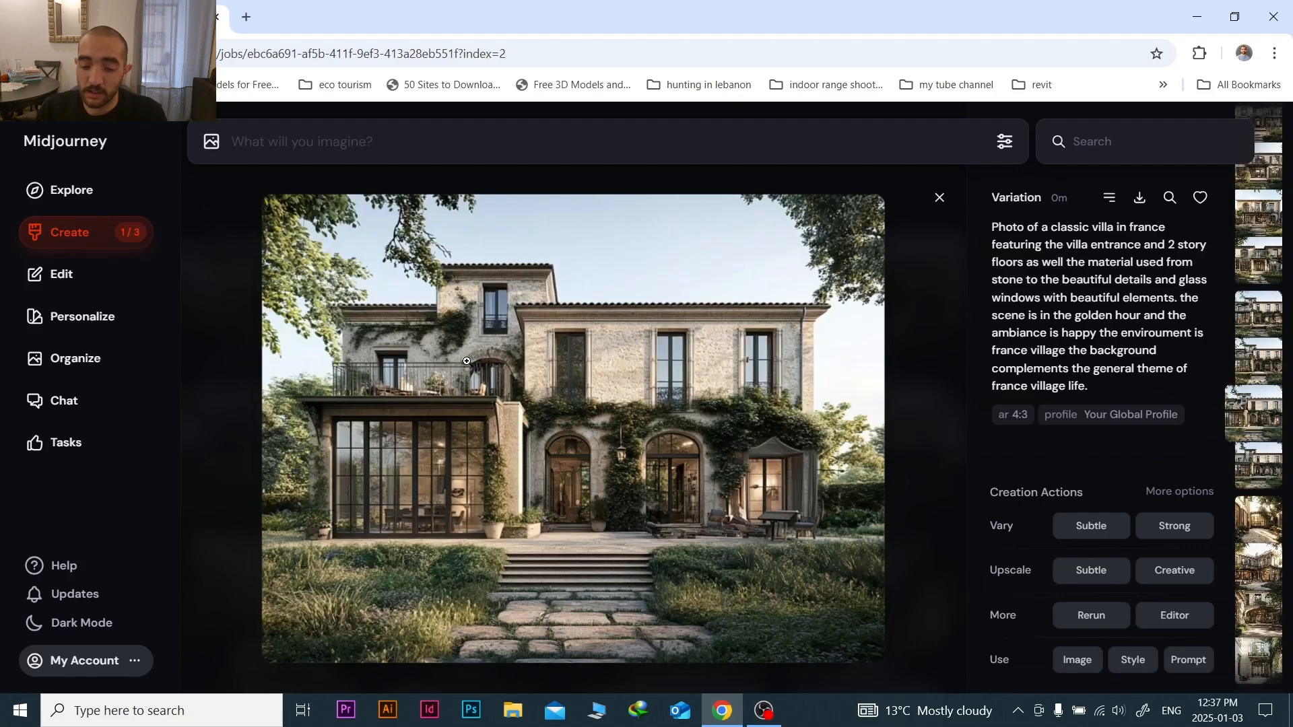
pyautogui.press('Escape')
# - Examine and compare the four strong variations of the villa
pyautogui.click(277, 296)
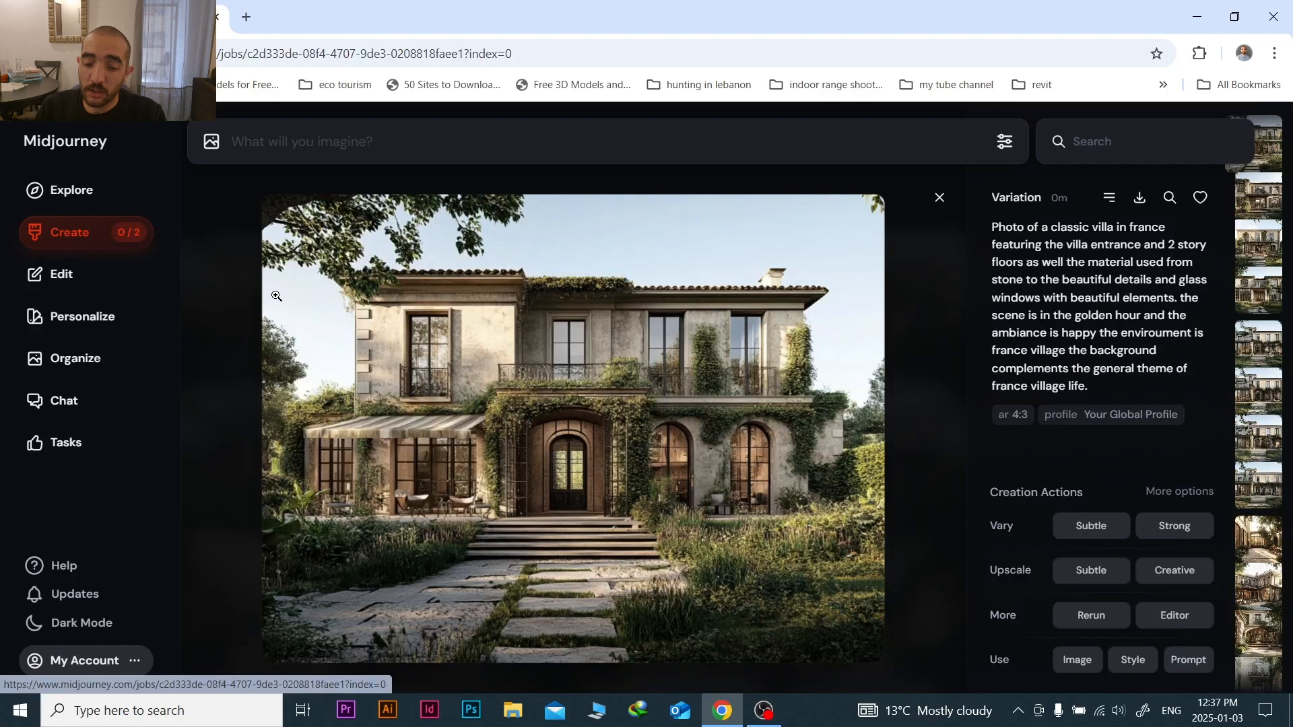
pyautogui.press('Right')
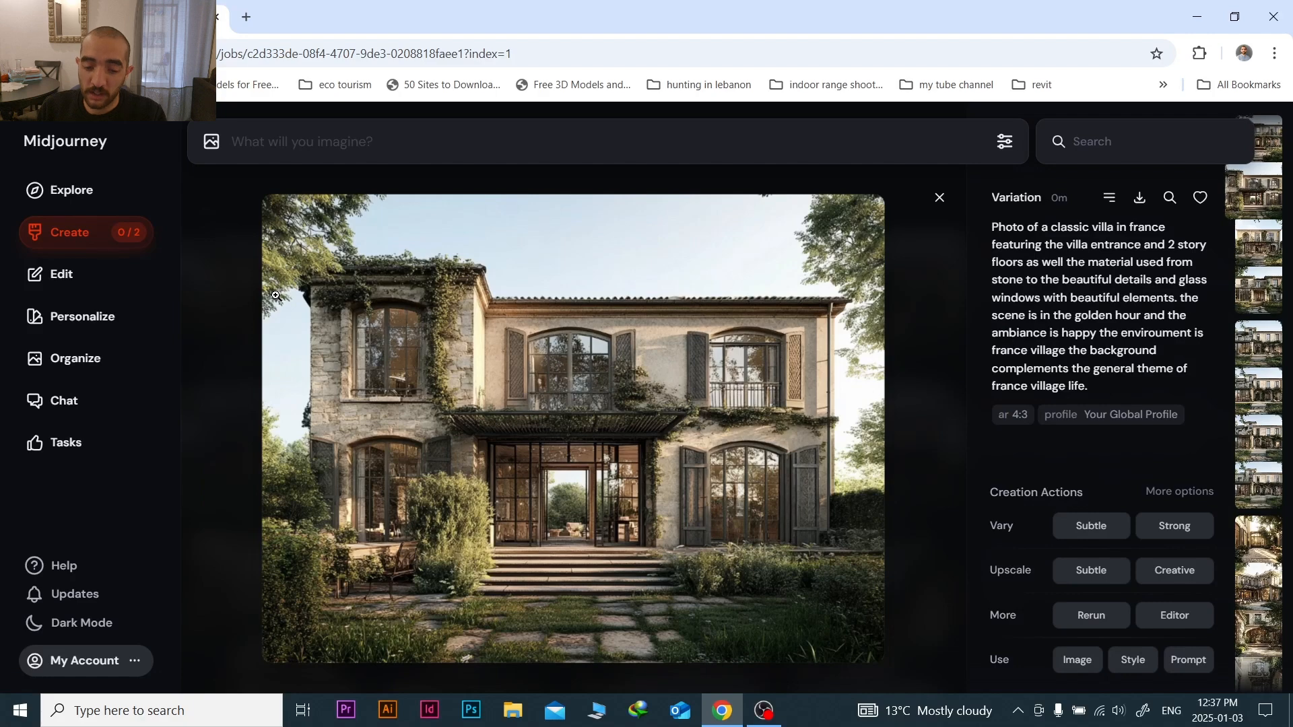
pyautogui.press('Right')
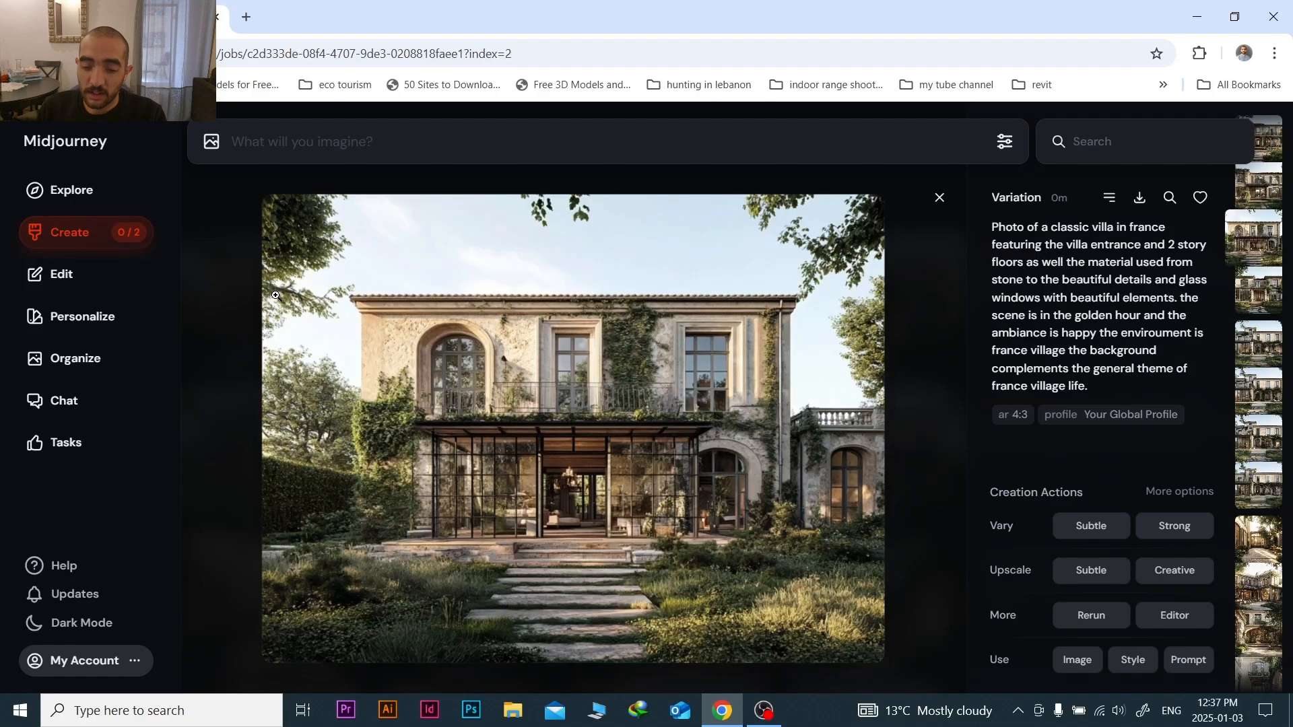
pyautogui.press('Right')
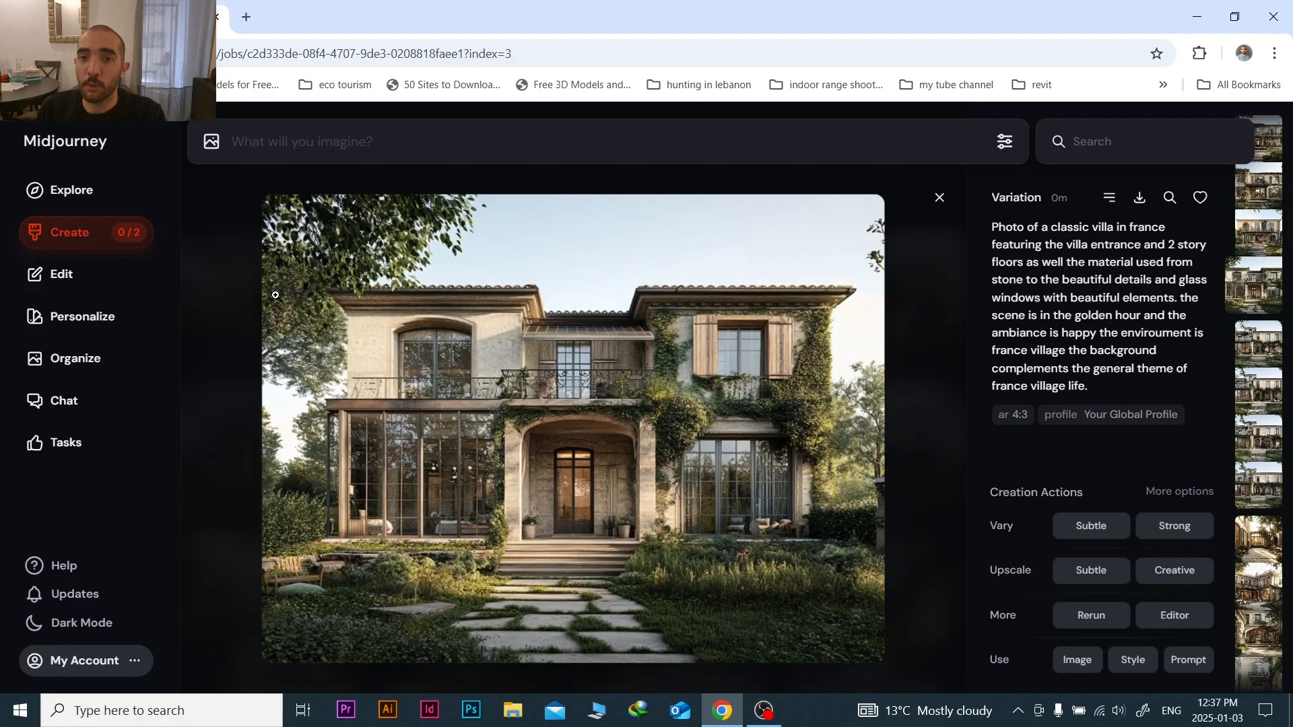
pyautogui.press('Right')
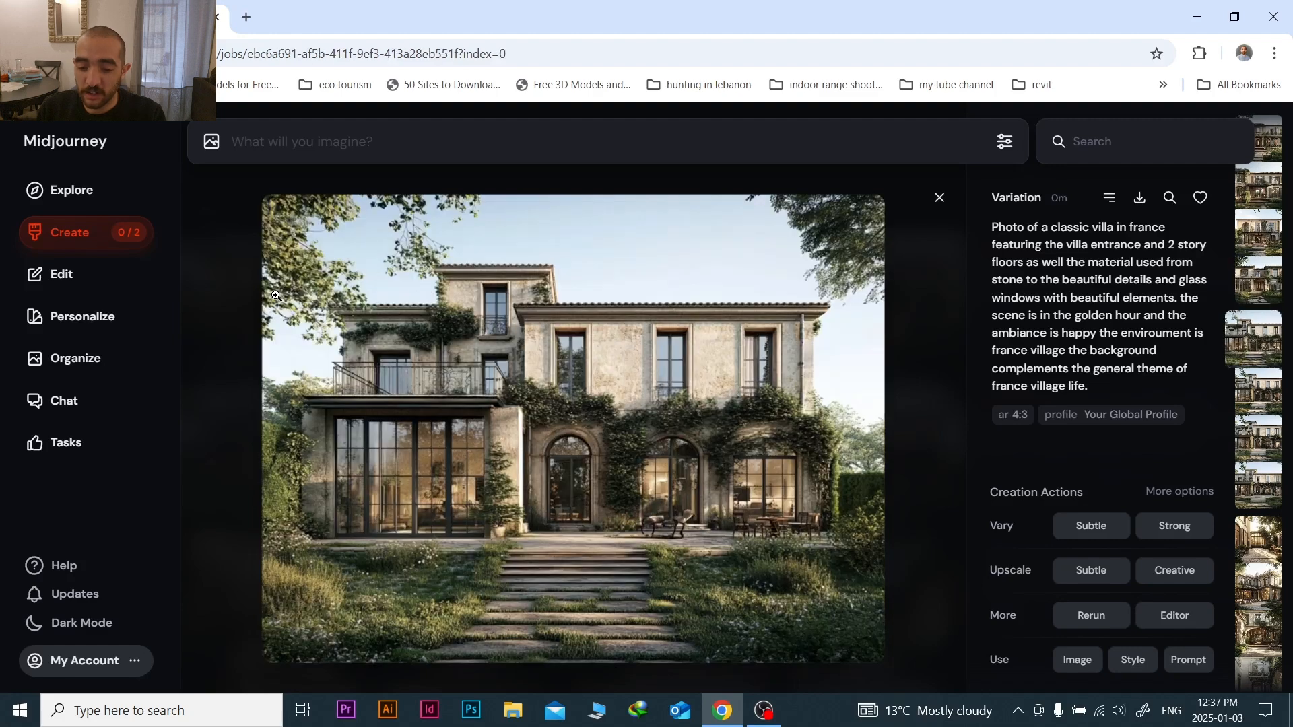
# - Return to the first strong variation with the striped awning, check it at full size, and generate a Creative upscale of it
pyautogui.press('Up')
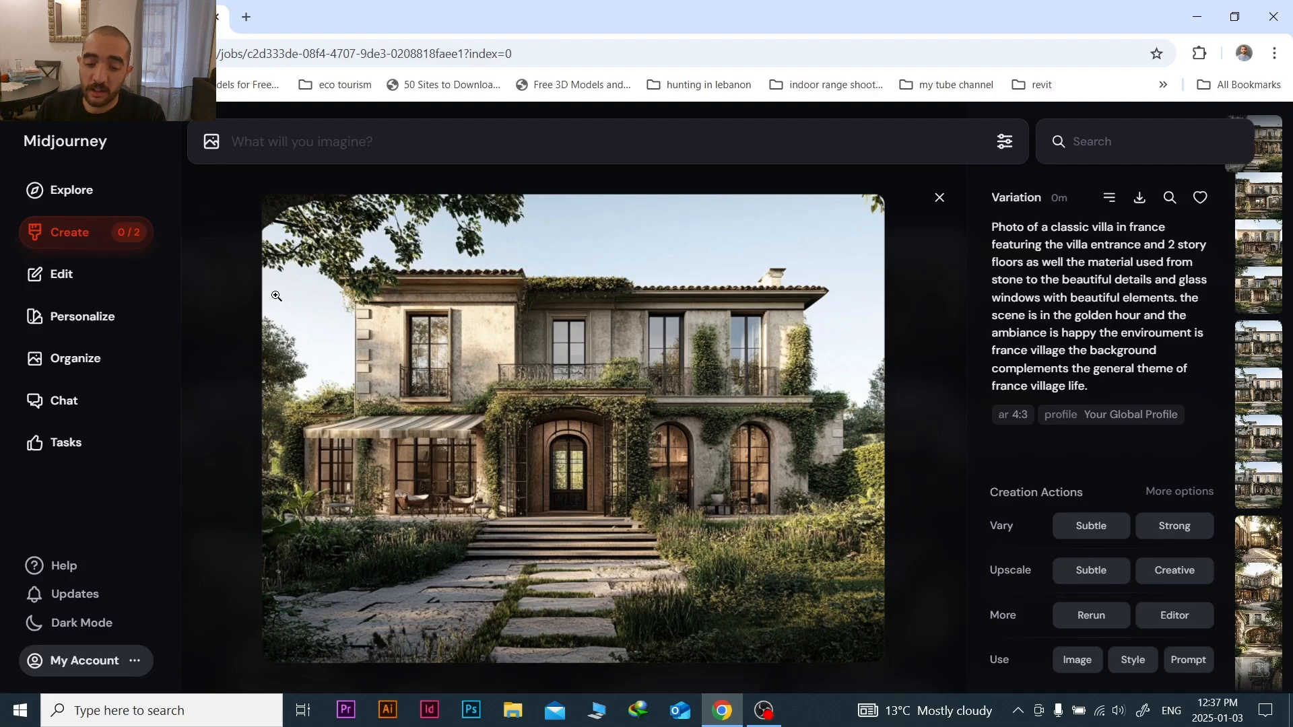
pyautogui.click(574, 452)
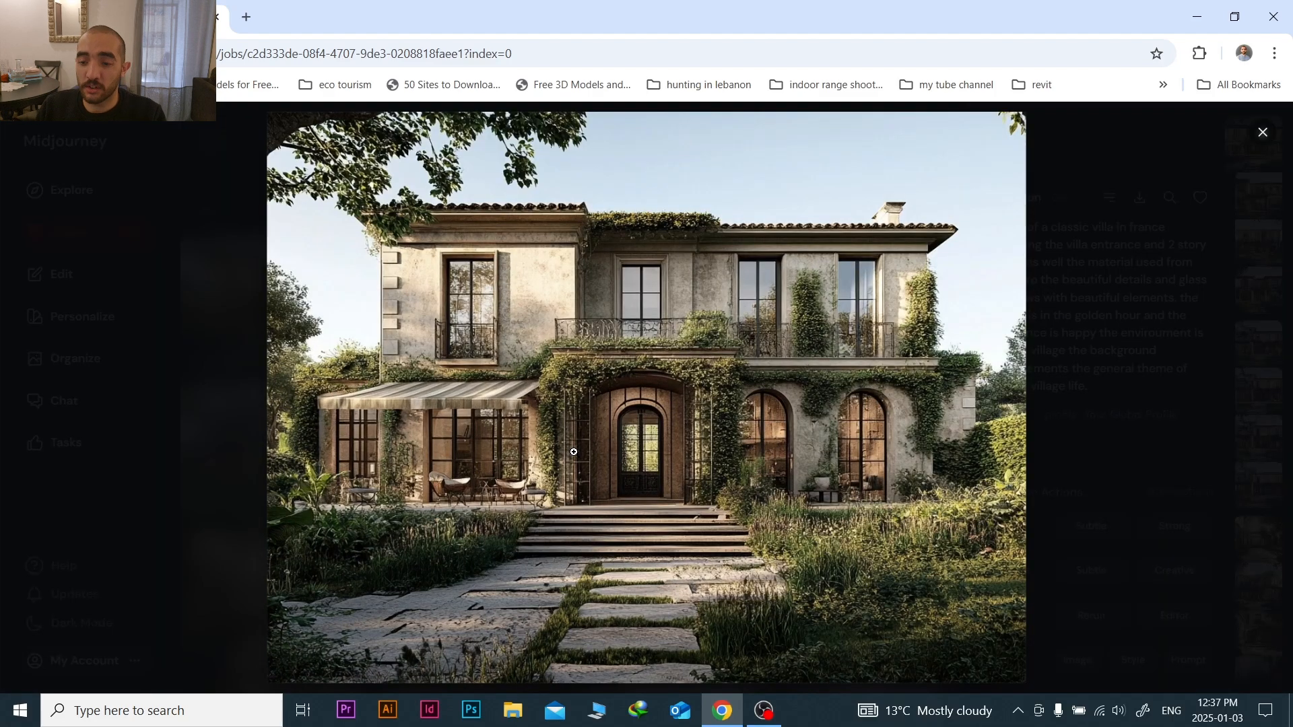
pyautogui.click(573, 452)
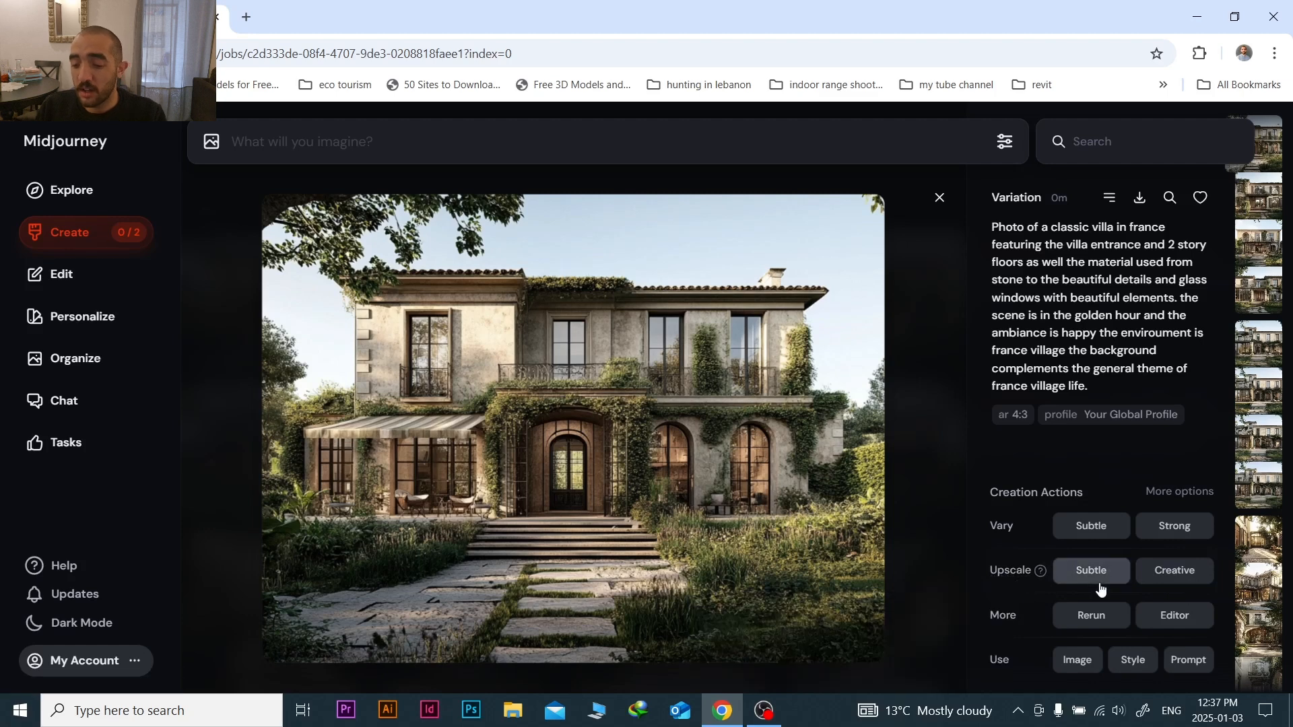
pyautogui.click(1182, 581)
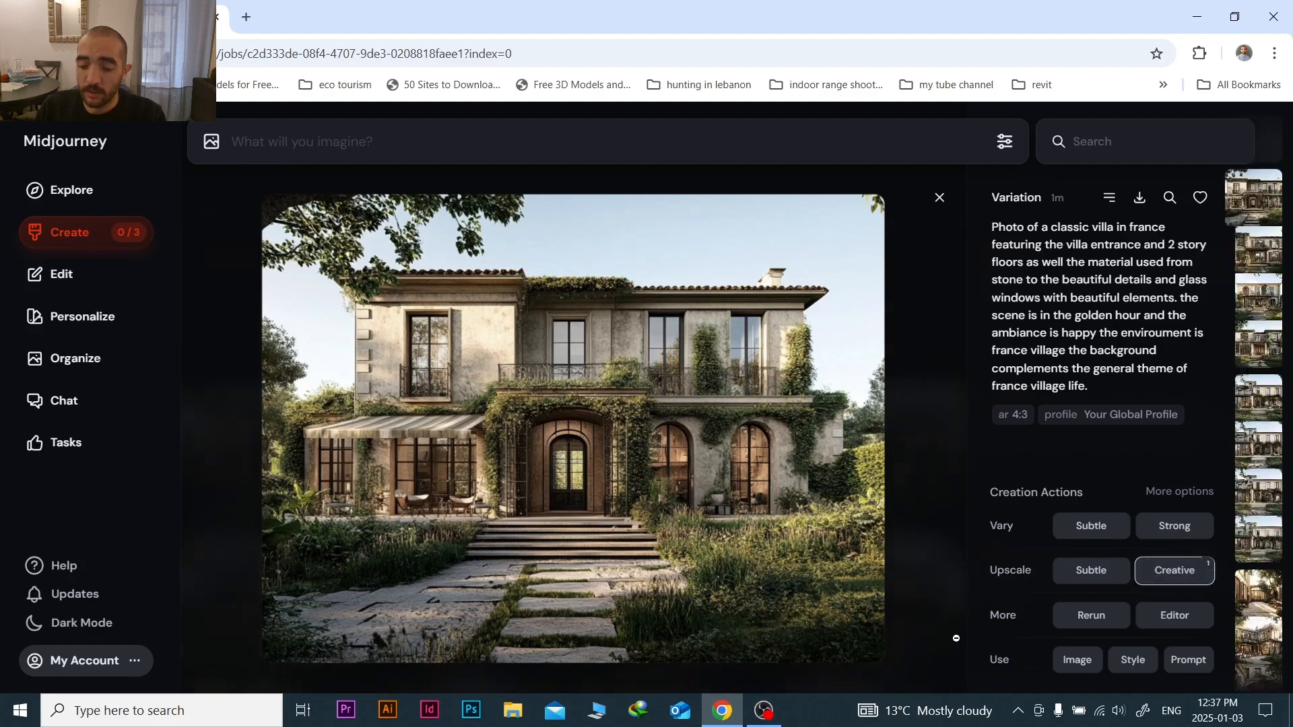
pyautogui.press('Escape')
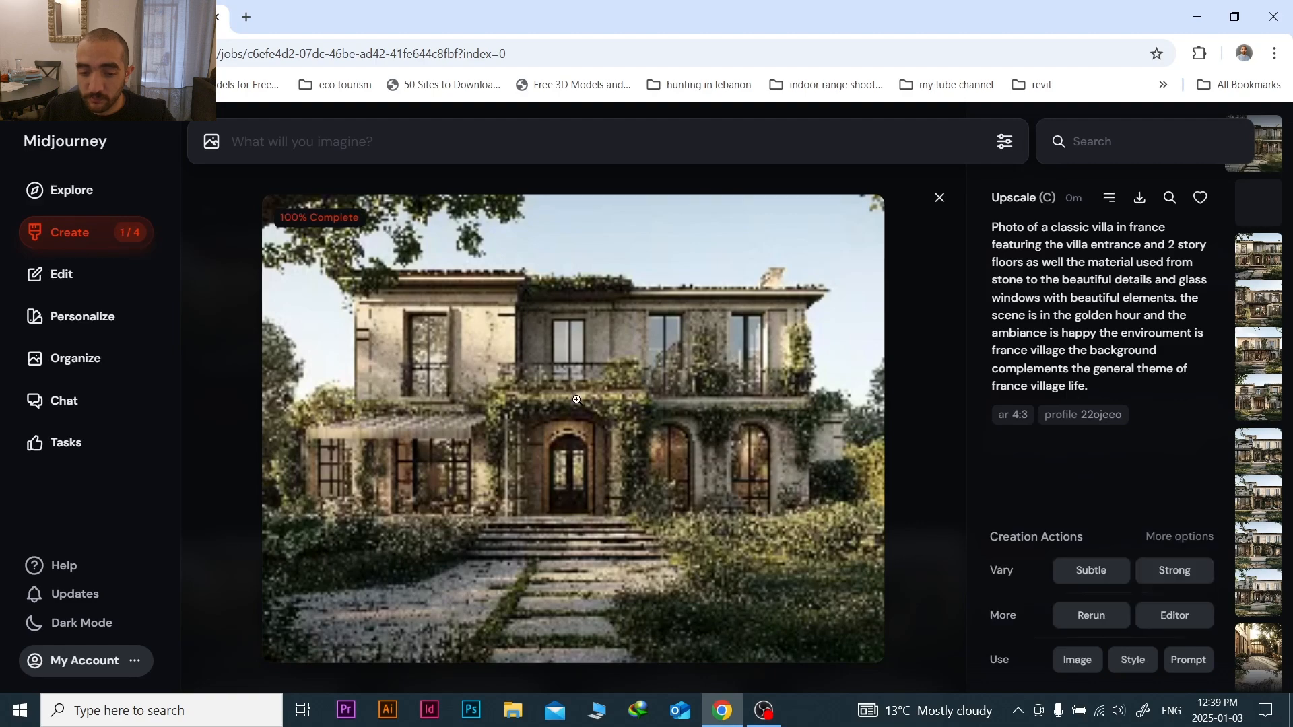
# - Inspect the Creative upscale of the villa up close, checking the facade, windows, balconies, ivy and arched entrance
pyautogui.click(714, 352)
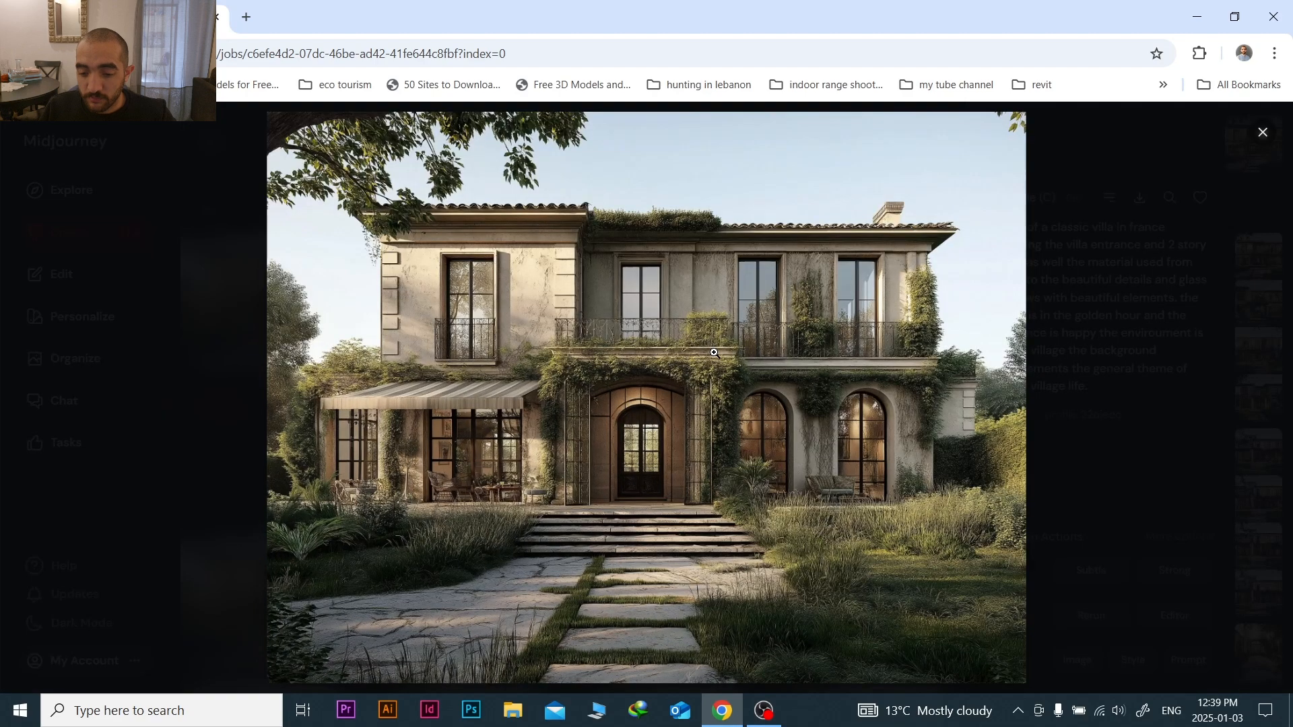
pyautogui.click(773, 321)
pyautogui.click(623, 305)
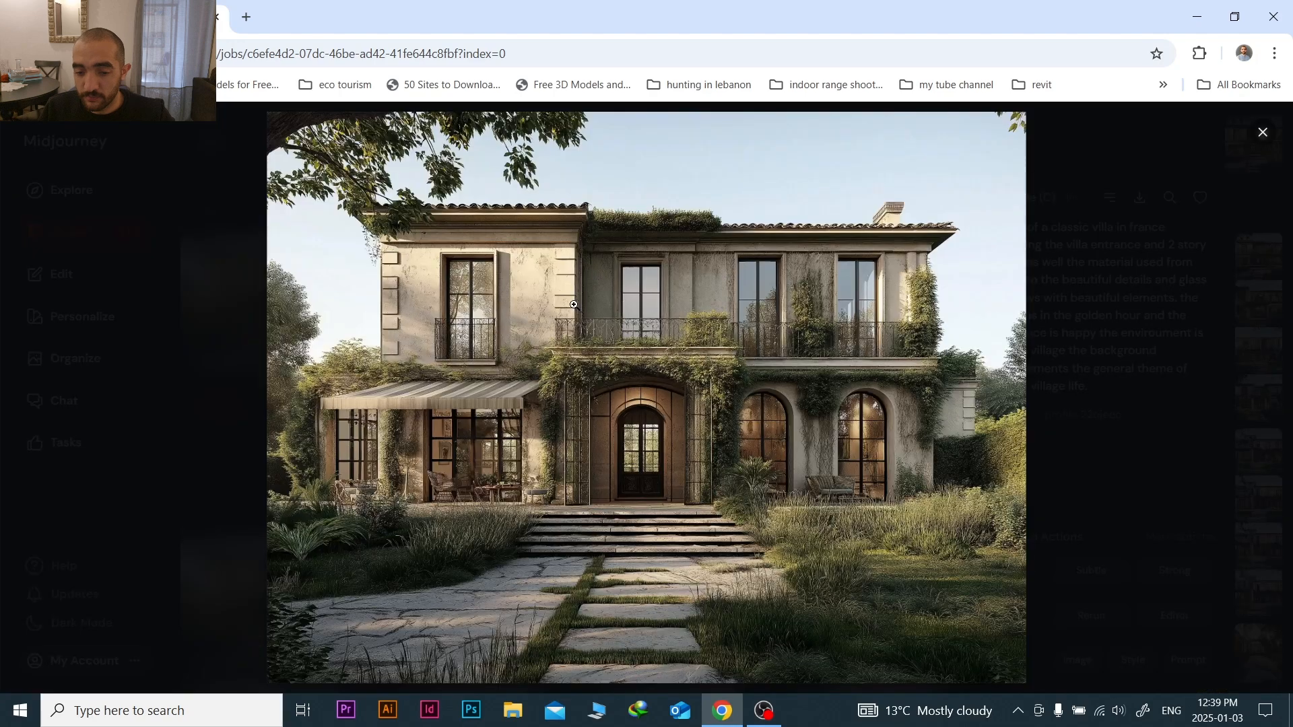
pyautogui.click(503, 273)
pyautogui.click(503, 272)
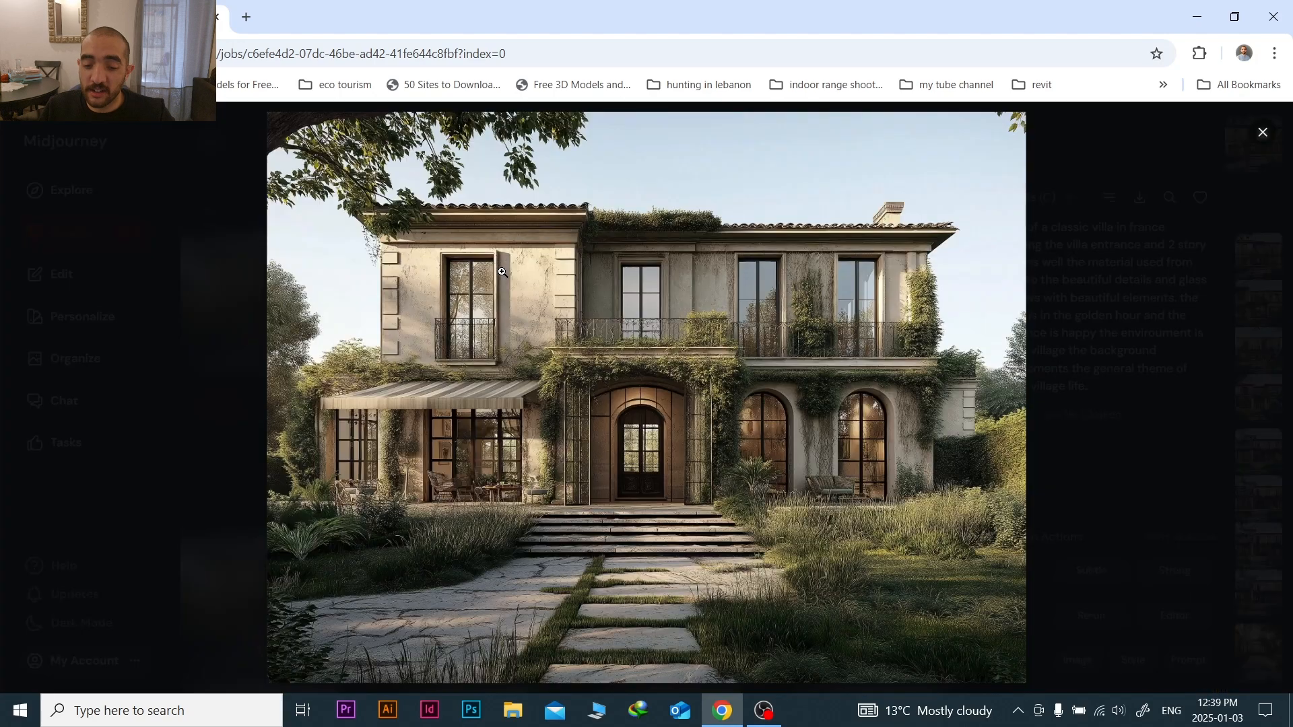
pyautogui.click(503, 272)
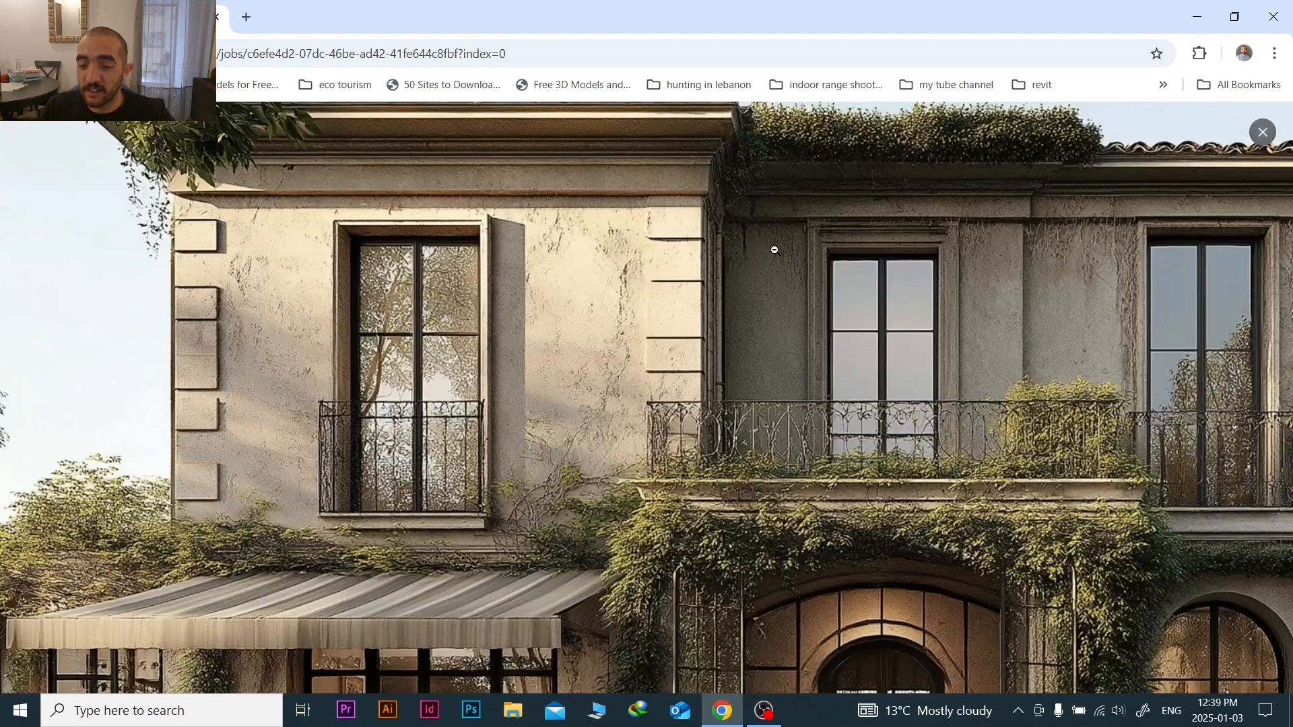
pyautogui.click(399, 277)
pyautogui.click(877, 442)
pyautogui.click(1145, 352)
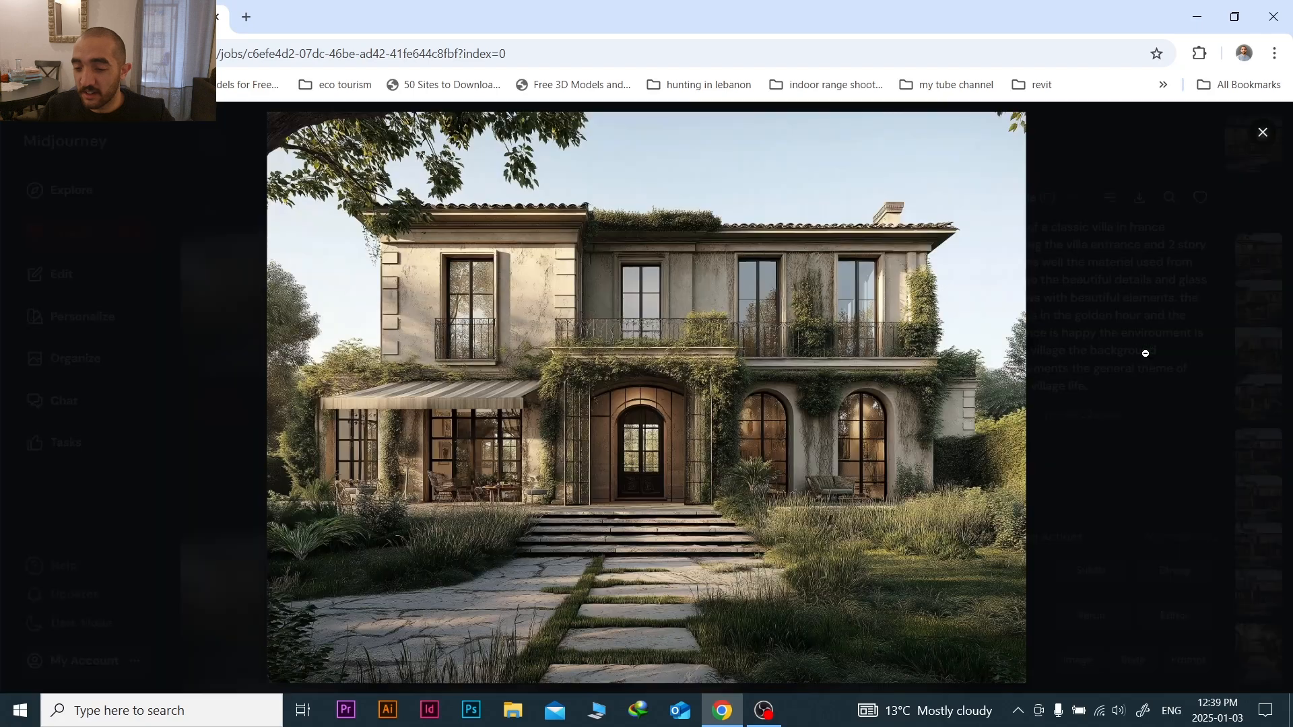
pyautogui.click(830, 359)
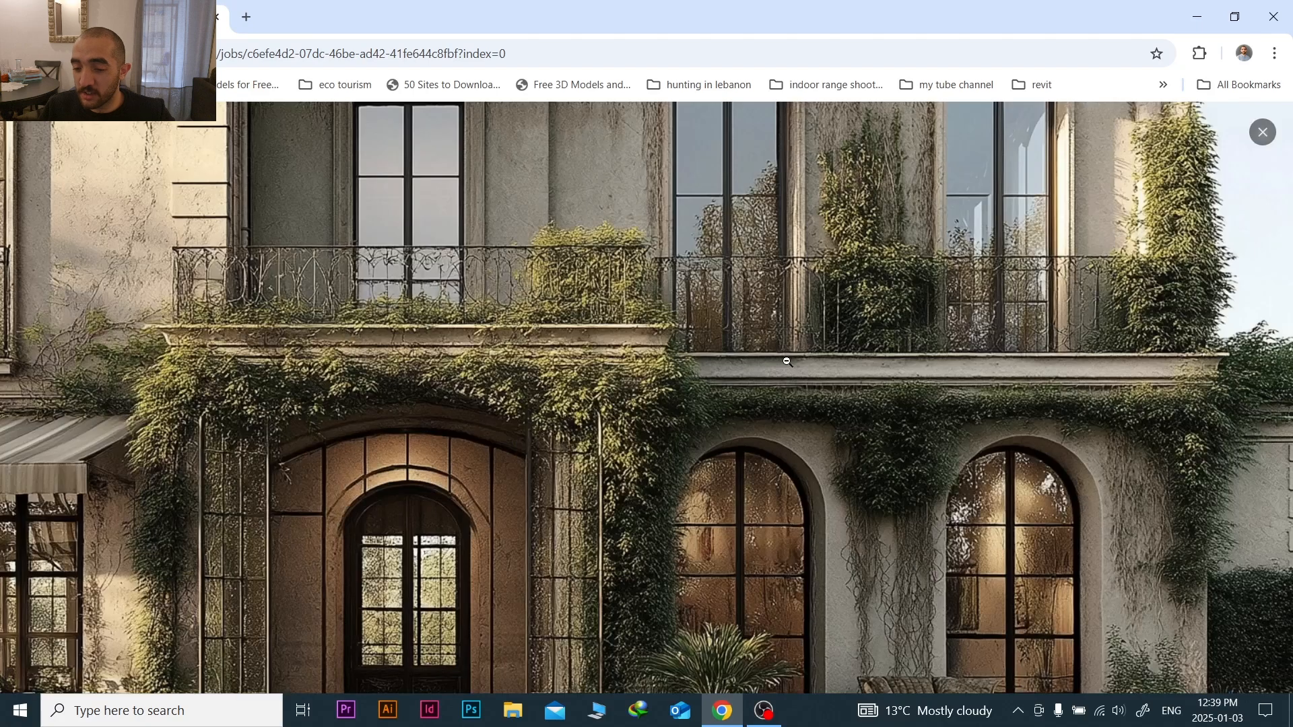
pyautogui.click(930, 431)
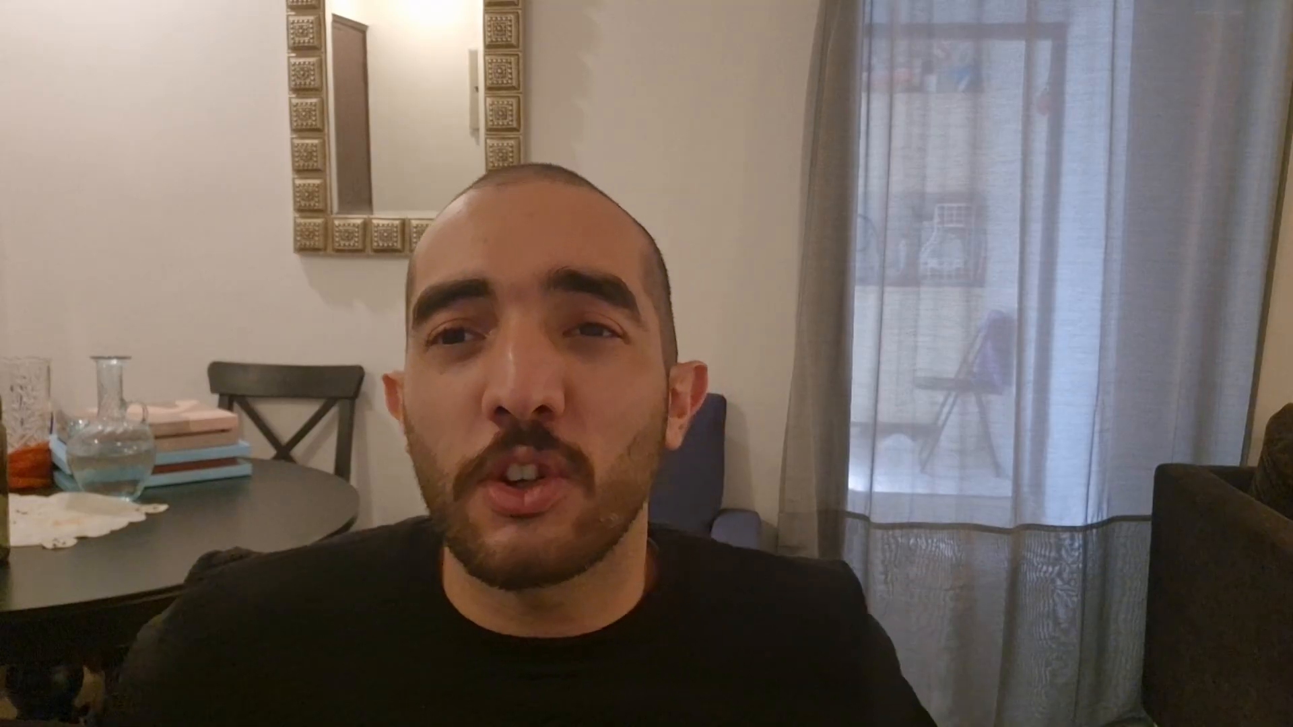